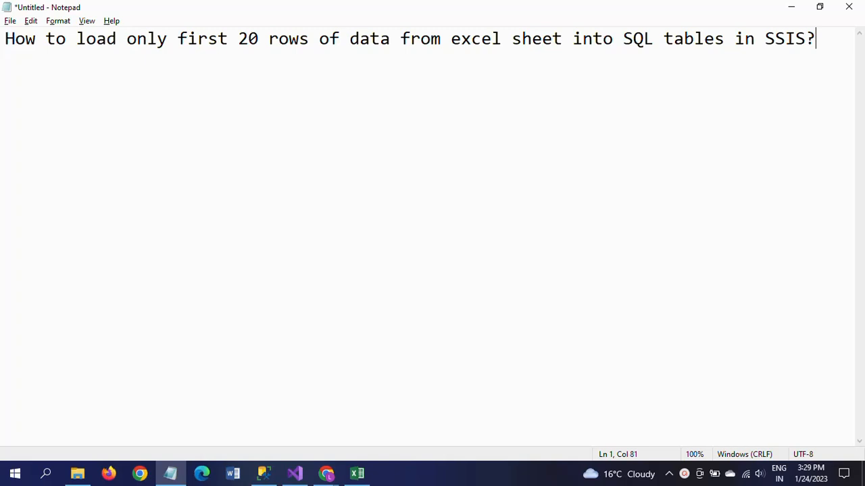
- Switch to the Country workbook in Excel and examine the full extent of the country_data sheet
click(356, 477)
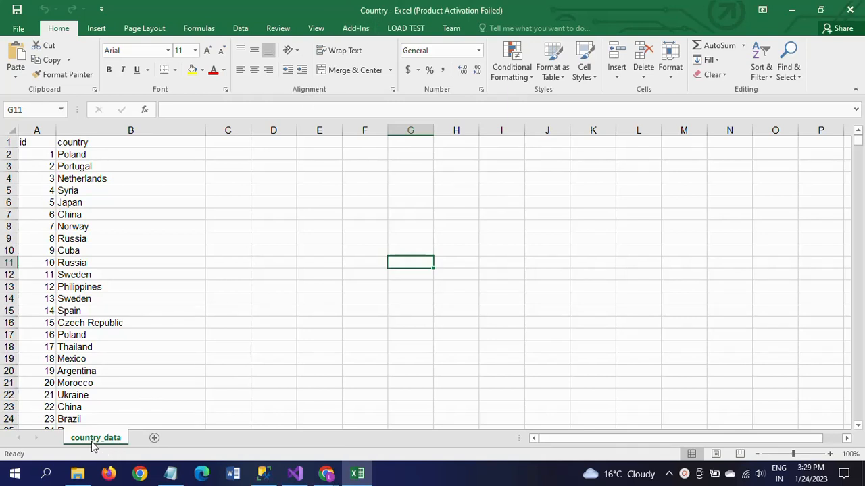
click(43, 154)
key(Up)
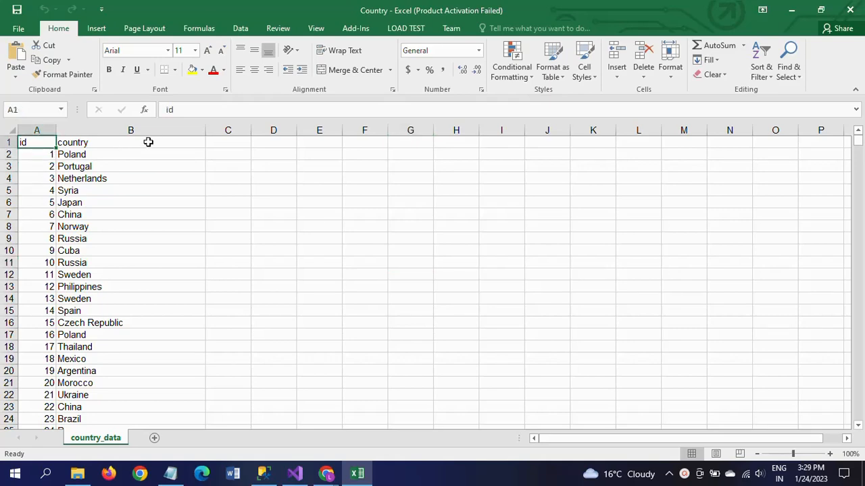
key(ctrl+Down)
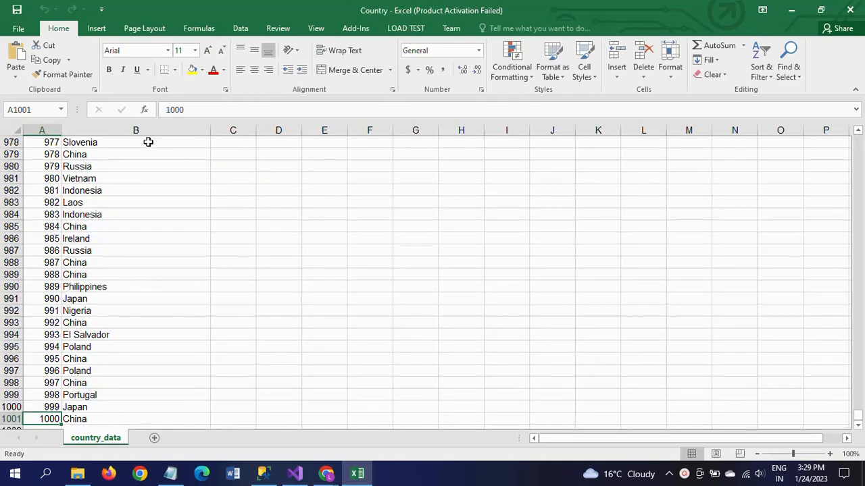
key(ctrl+Up)
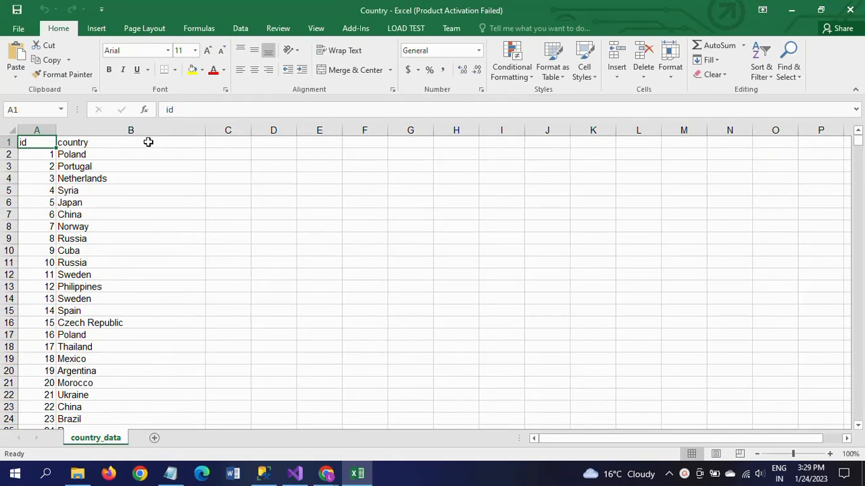
- Select the header and first 20 data rows of the id and country columns, range A1:B21
key(shift+Down)
key(shift+Down)
key(shift+Down)
key(shift+Down)
key(shift+Down)
key(shift+Down)
key(shift+Down)
key(shift+Down)
key(shift+Down)
key(shift+Down)
key(shift+Down)
key(shift+Down)
key(shift+Down)
key(shift+Down)
key(shift+Down)
key(shift+Down)
key(shift+Down)
key(shift+Down)
key(shift+Down)
key(shift+Down)
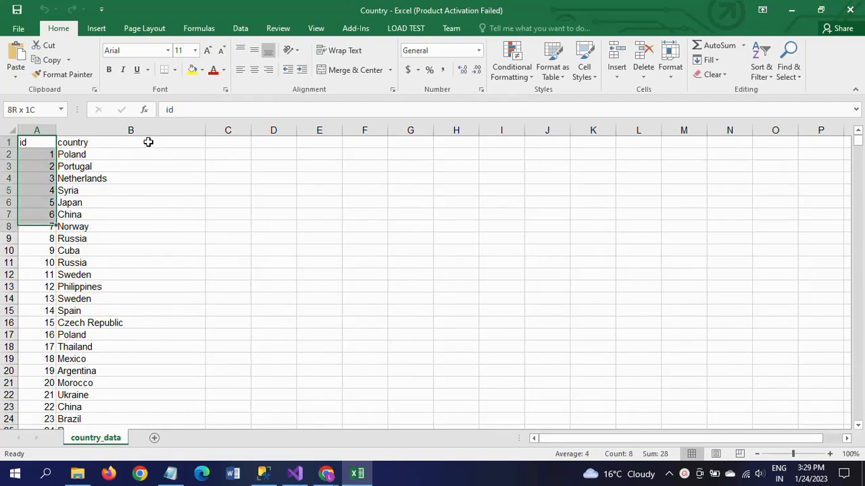
key(shift+Right)
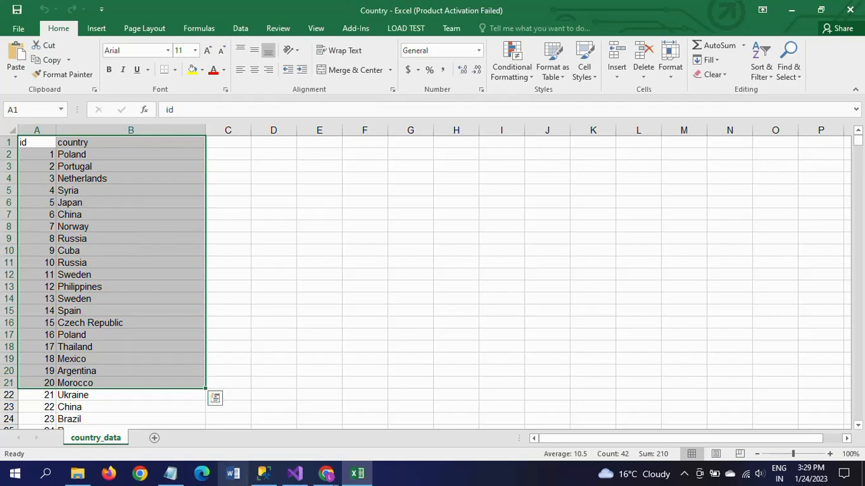
- Switch to Visual Studio, add a Data Flow Task to the Package9 control flow and open it
click(294, 473)
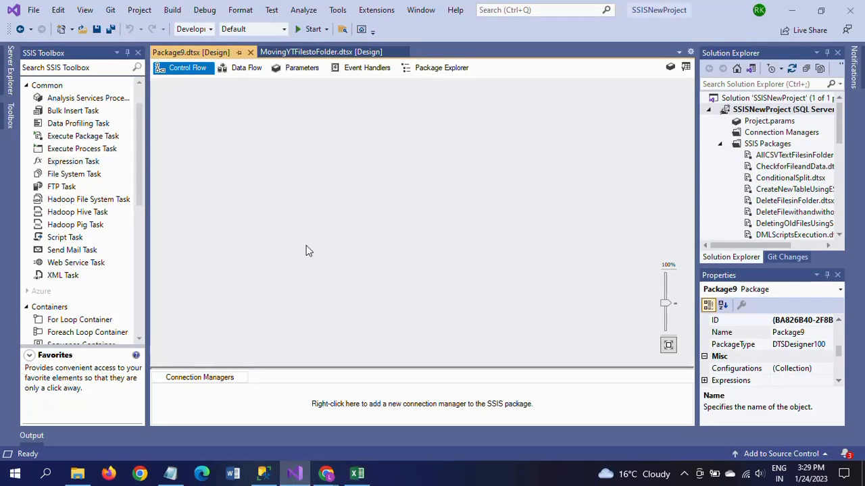
click(141, 100)
drag(54, 101, 295, 137)
double_click(333, 152)
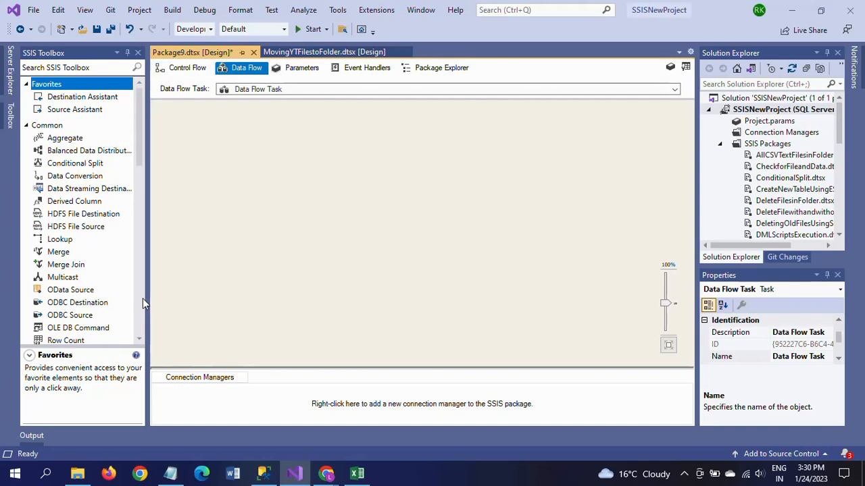
- Add an Excel Source to the data flow and open its editor
click(140, 298)
click(141, 298)
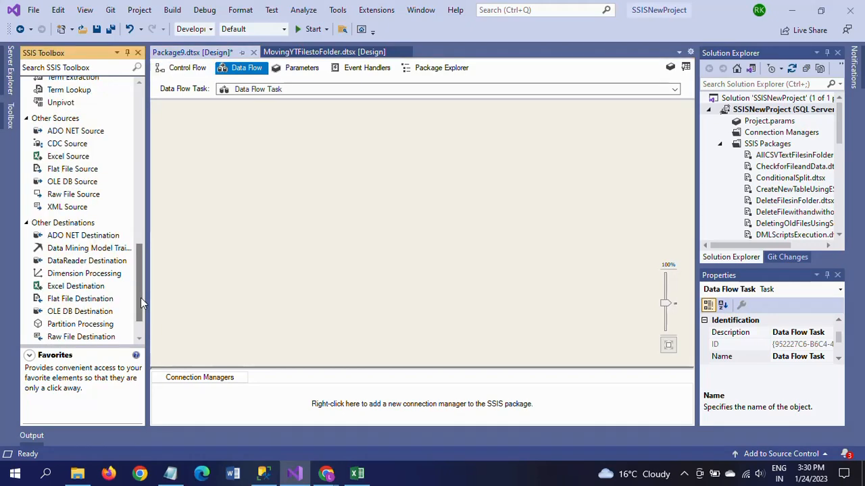
click(53, 160)
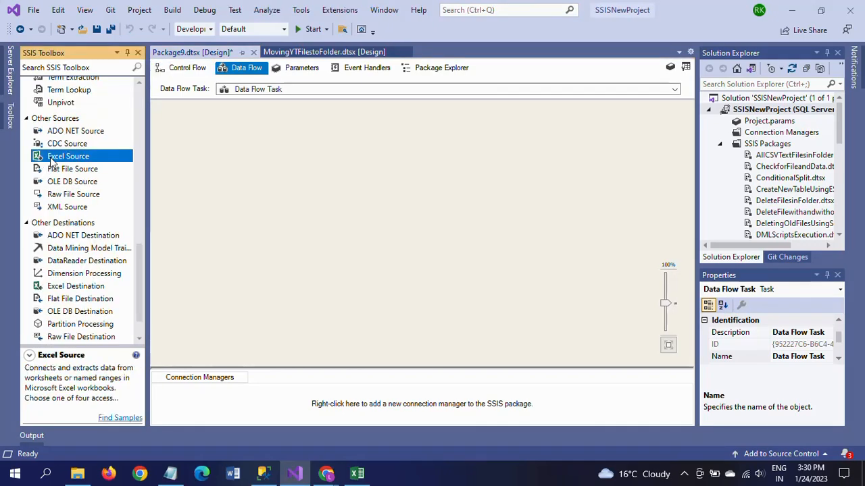
drag(52, 160, 371, 139)
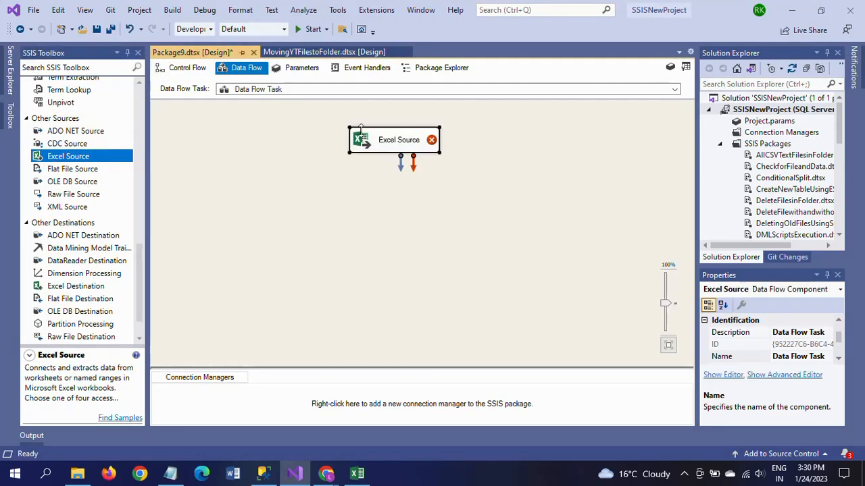
double_click(371, 140)
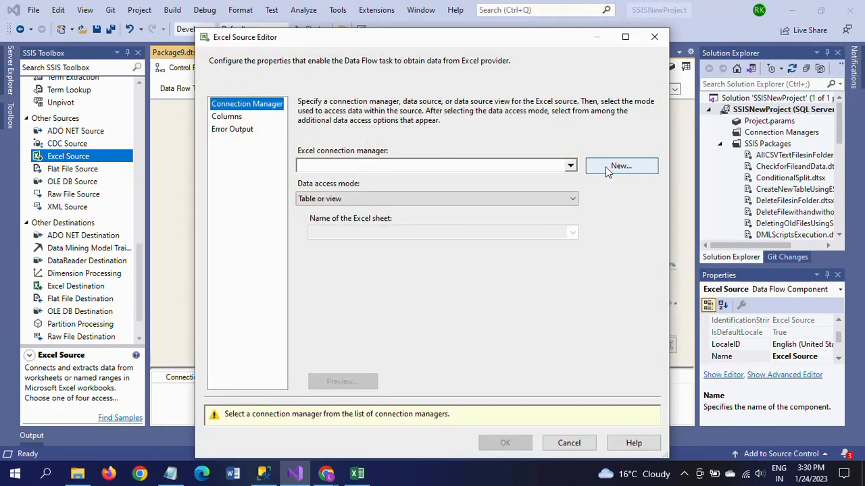
- Create an Excel connection manager for D:\Files\Test\Country.xlsx, with the first row as column names
click(606, 167)
click(565, 223)
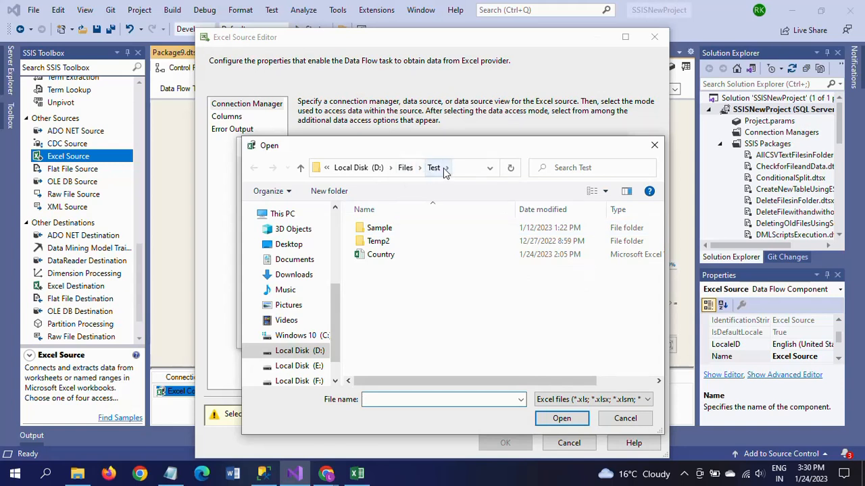
click(392, 254)
click(560, 419)
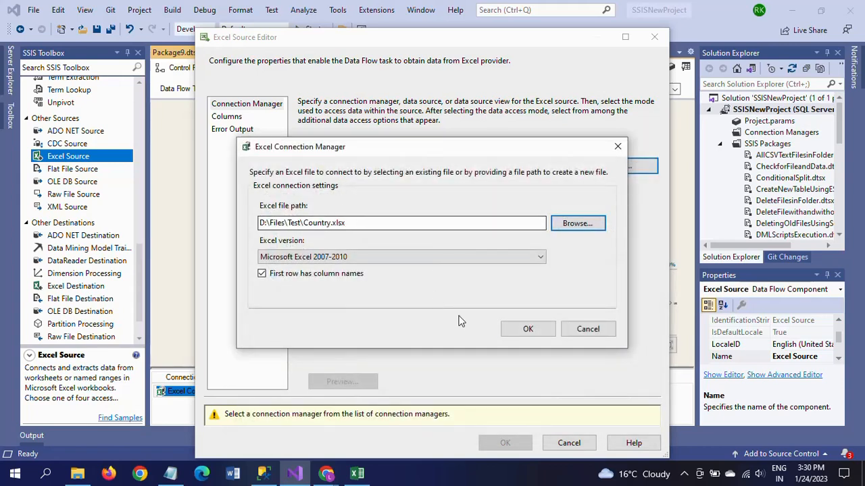
click(527, 331)
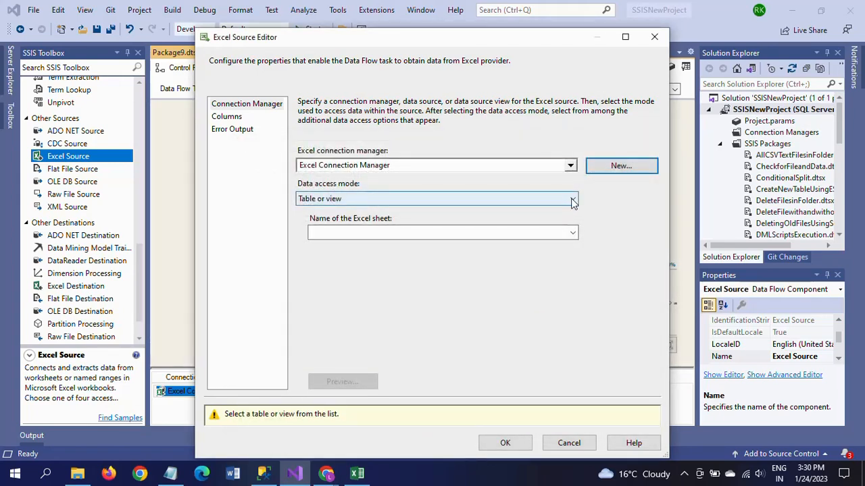
- Set the data access mode to SQL command and begin the query with SELECT * FROM
click(573, 202)
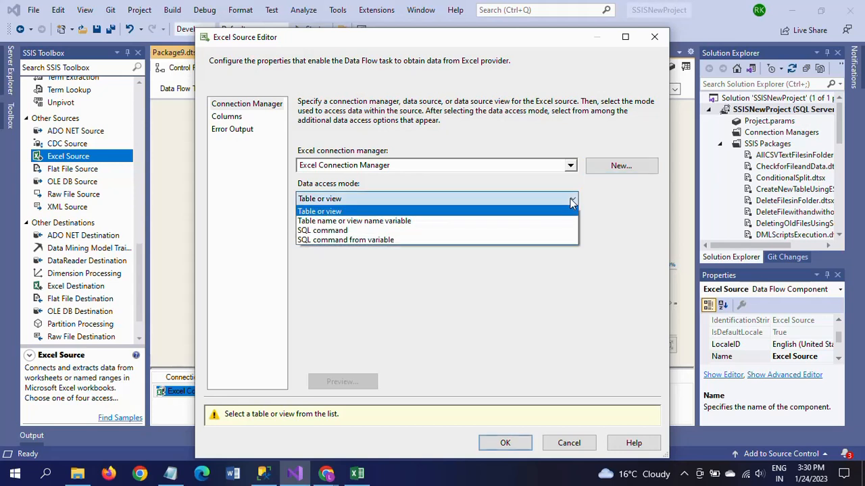
click(408, 232)
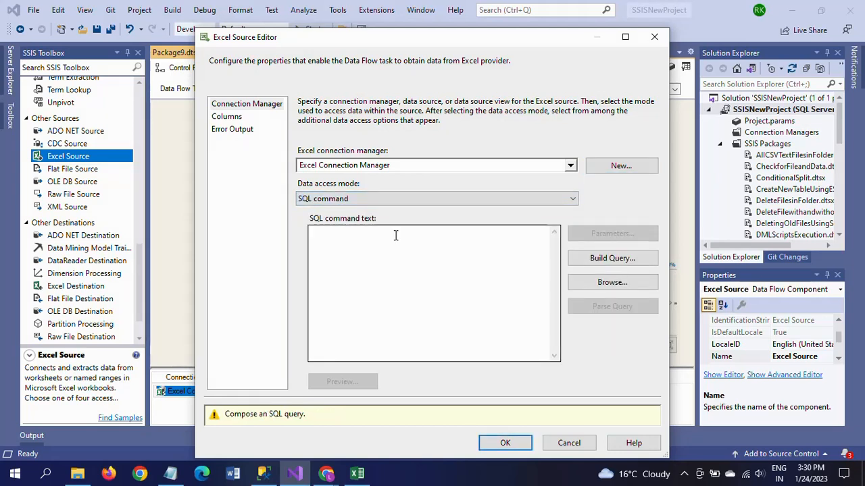
click(385, 245)
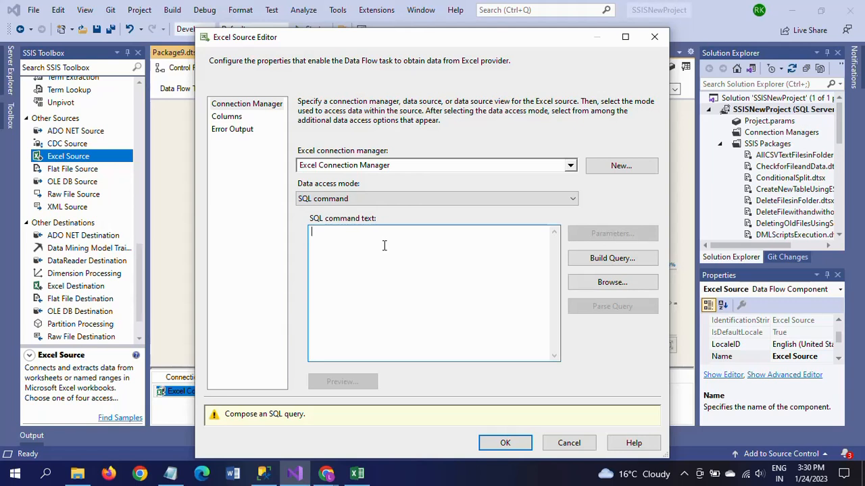
text(SELECT * F)
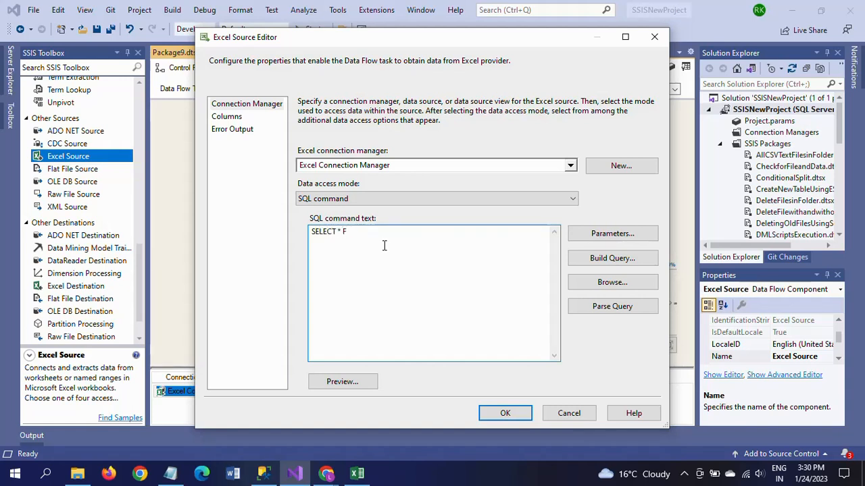
text(ROM)
- Check the sheet name and cell range in Excel, and complete the query's FROM clause with country_data$A1:B21
click(357, 474)
drag(20, 141, 203, 383)
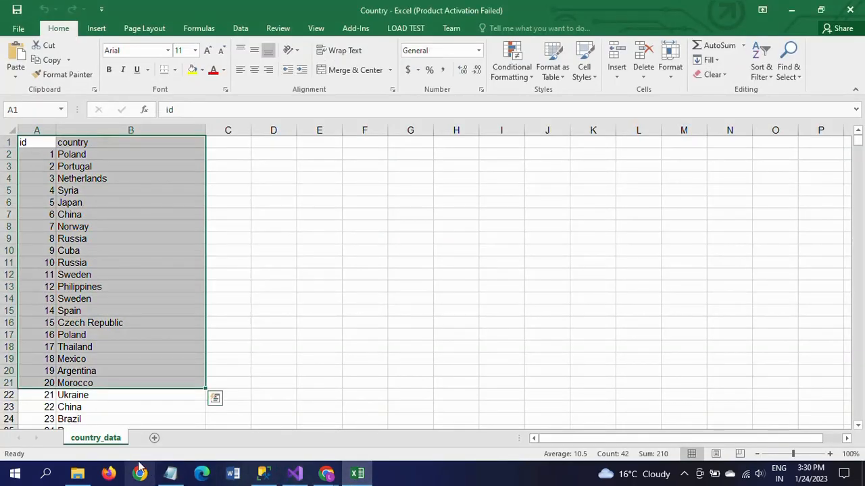
key(alt+Tab)
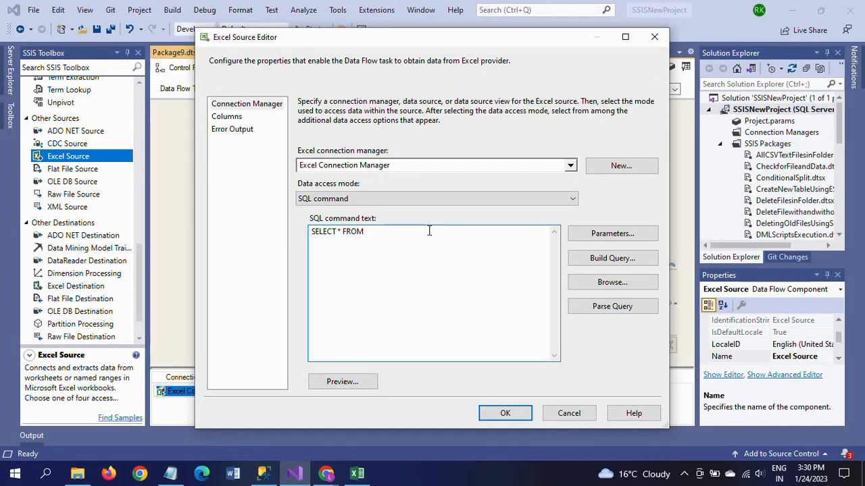
text(country_data$)
key(alt+Tab)
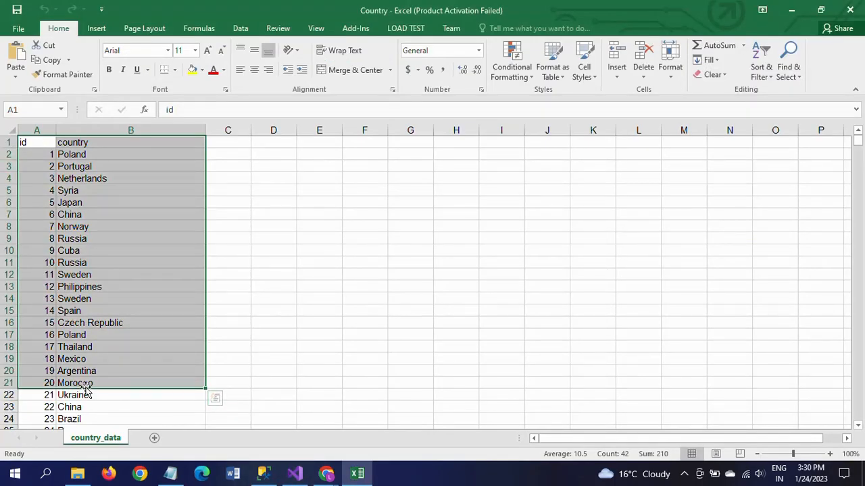
key(alt+Tab)
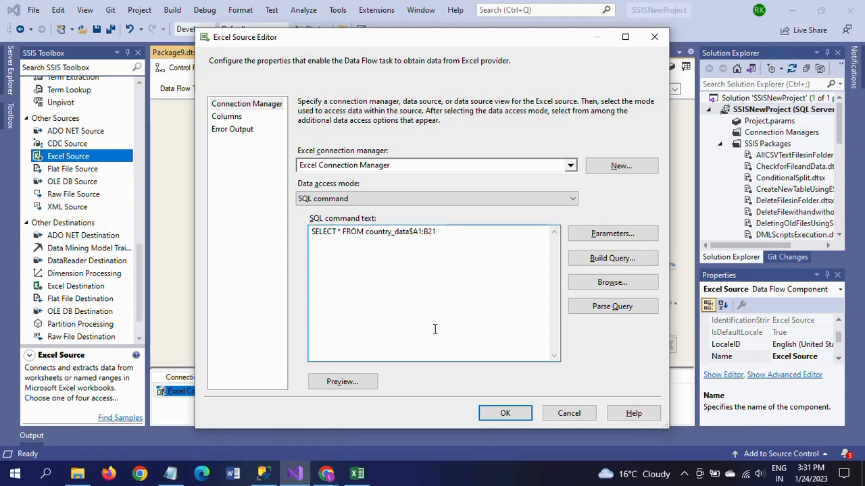
- Try to accept the Excel source query and preview its data
click(506, 412)
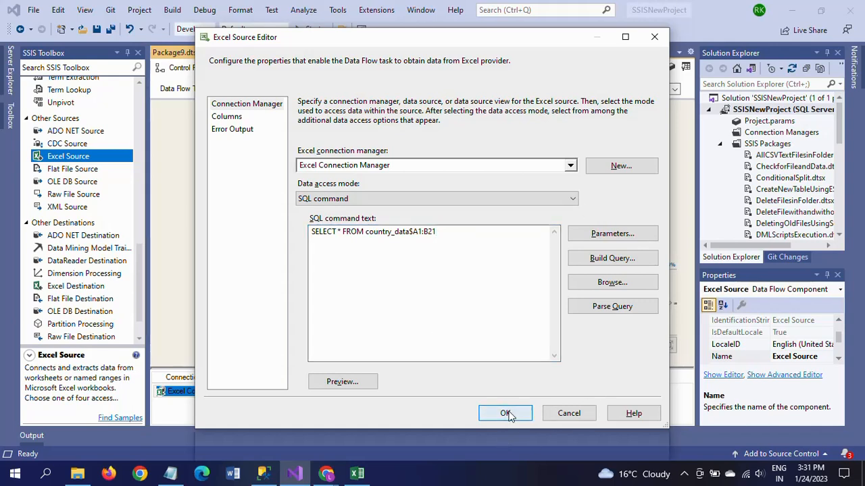
click(350, 384)
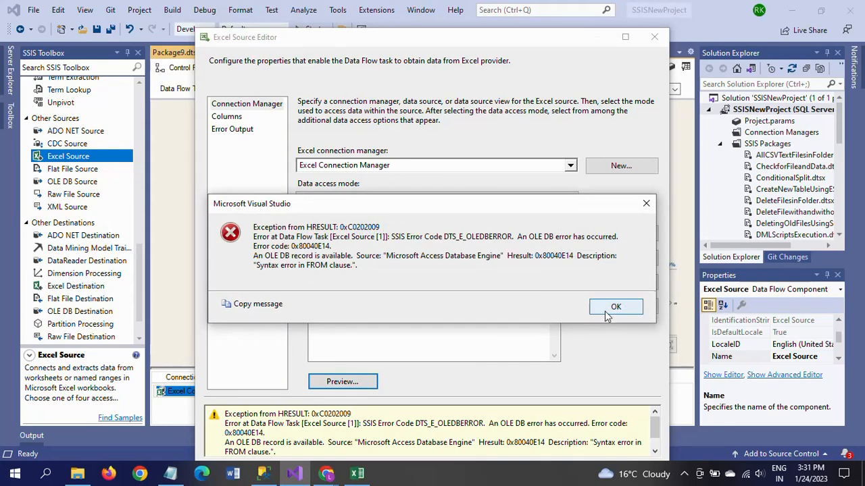
click(611, 309)
- Enclose country_data$A1:B21 in square brackets in the query and accept the Excel source settings
click(365, 233)
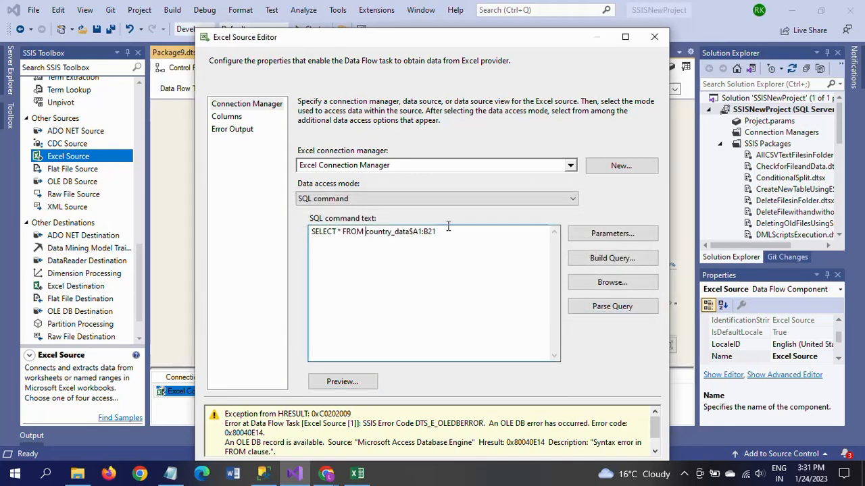
text([)
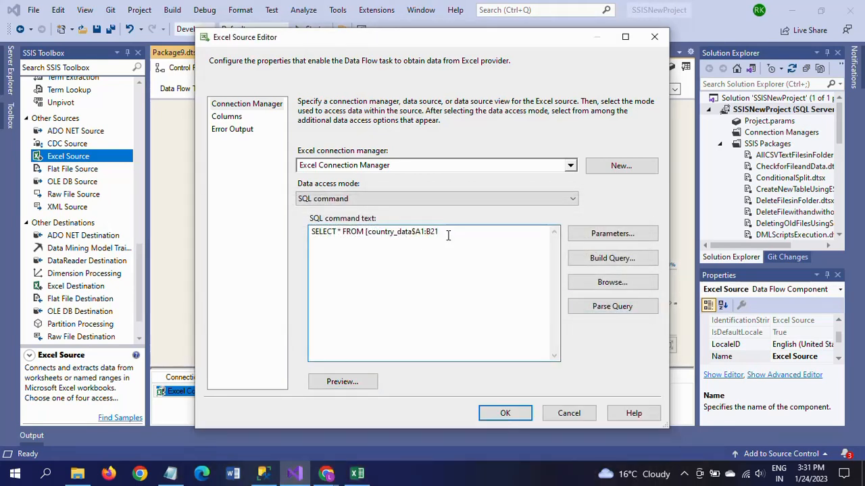
click(441, 233)
text(])
click(506, 413)
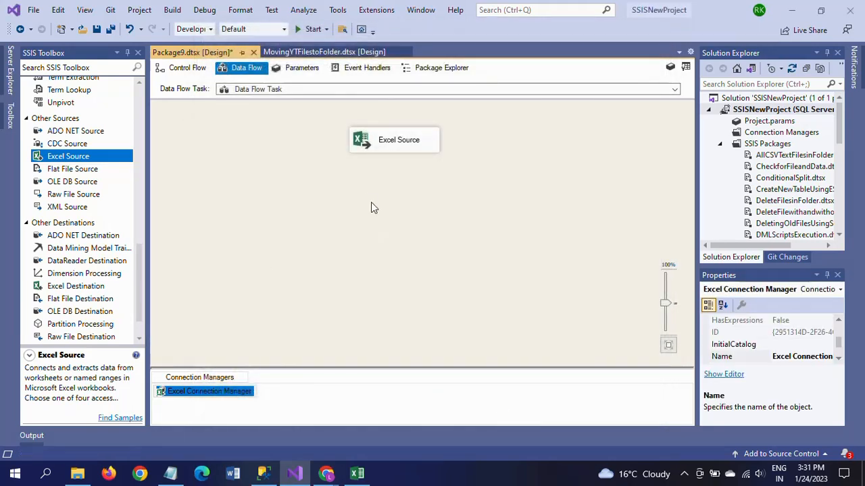
- Add an OLE DB Destination below the Excel Source and connect the source's output to it
click(372, 203)
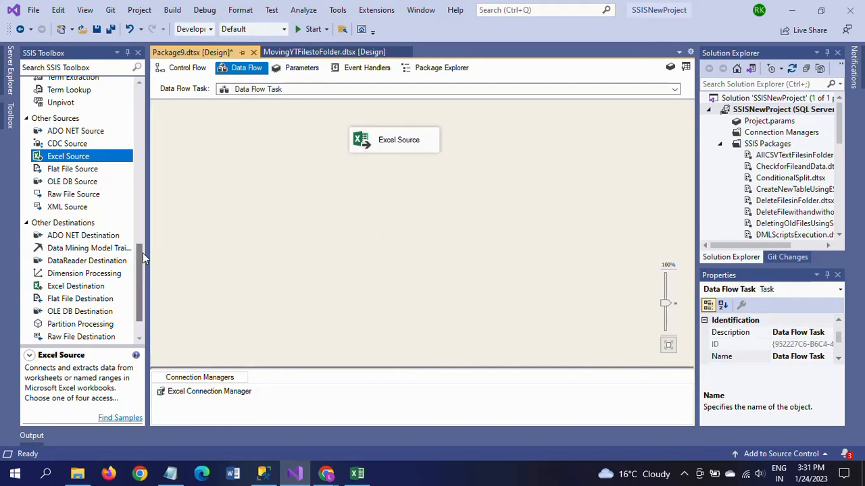
double_click(63, 312)
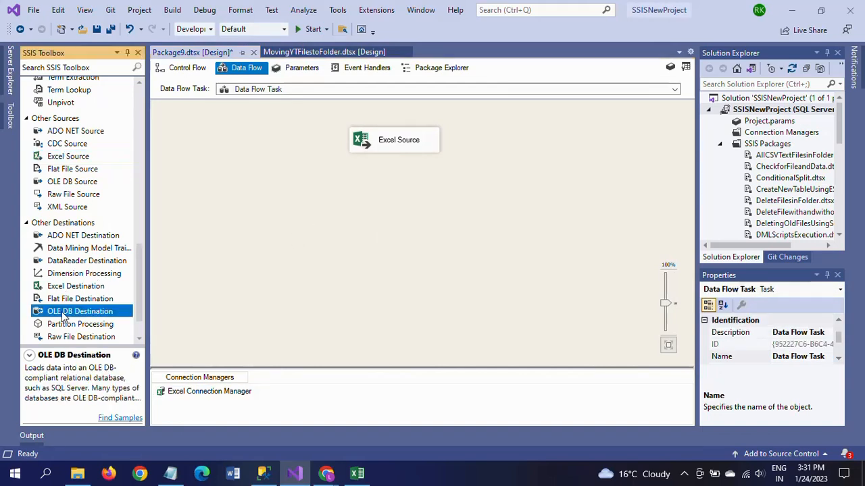
click(451, 287)
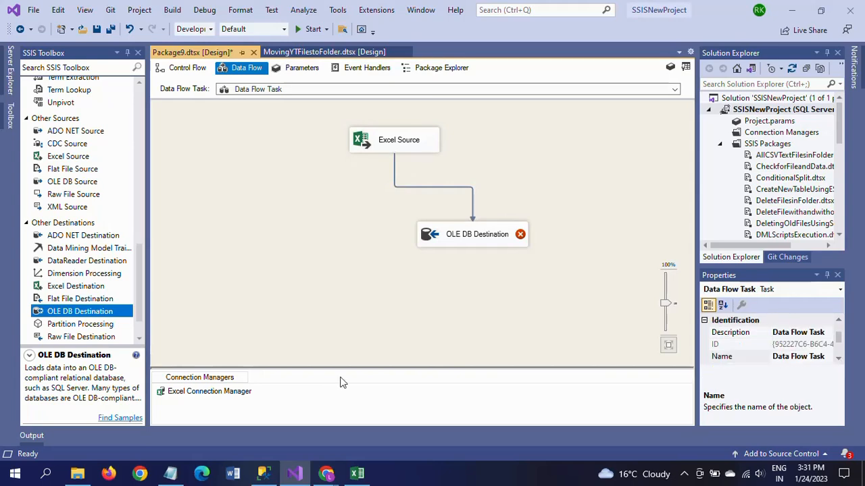
- Switch to the Country workbook in Excel and review the first and twentieth data rows
click(357, 473)
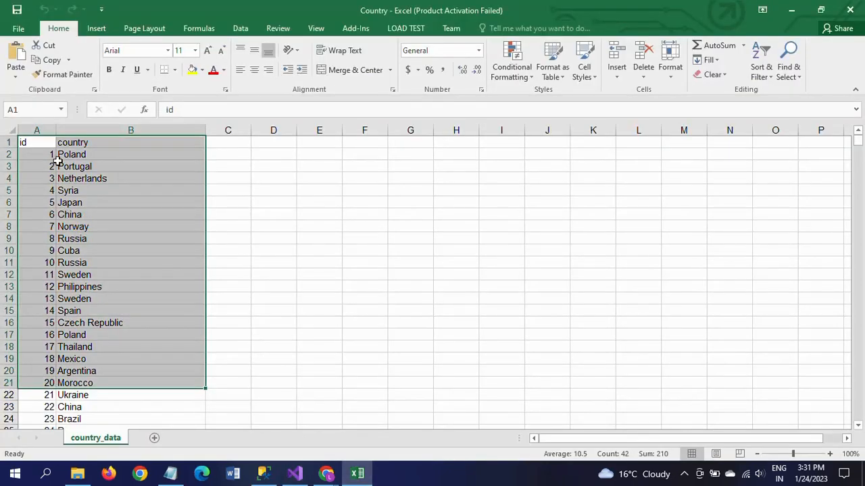
click(71, 155)
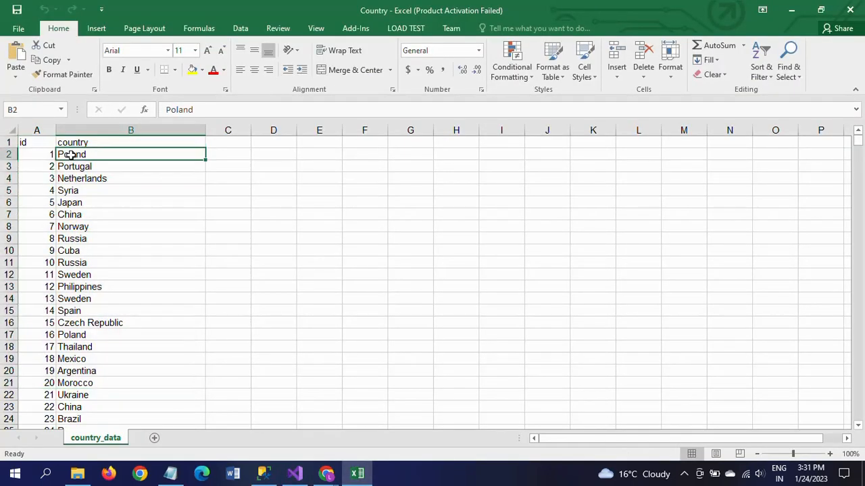
click(42, 384)
click(67, 384)
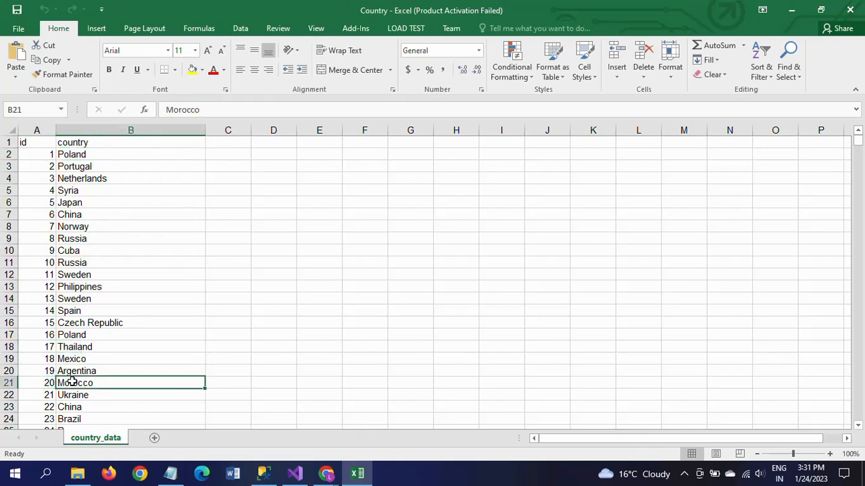
click(70, 154)
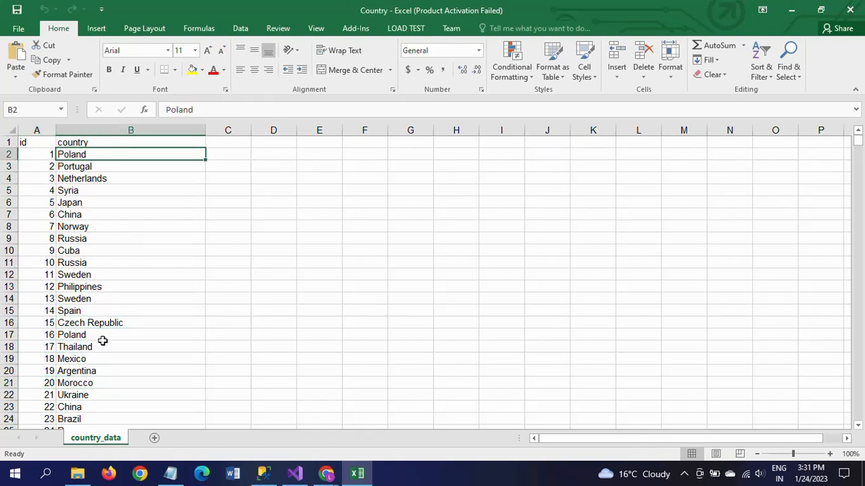
- Check the twentieth data row in cell B21 of the country_data sheet and close the workbook
click(88, 384)
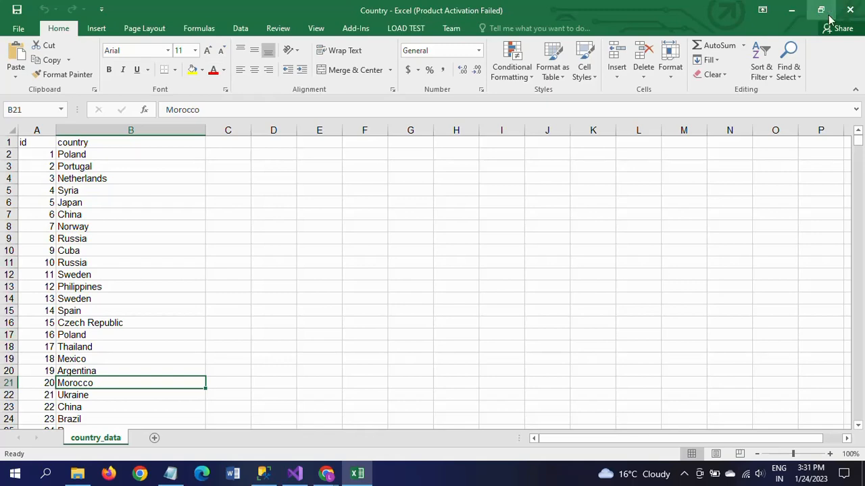
click(851, 10)
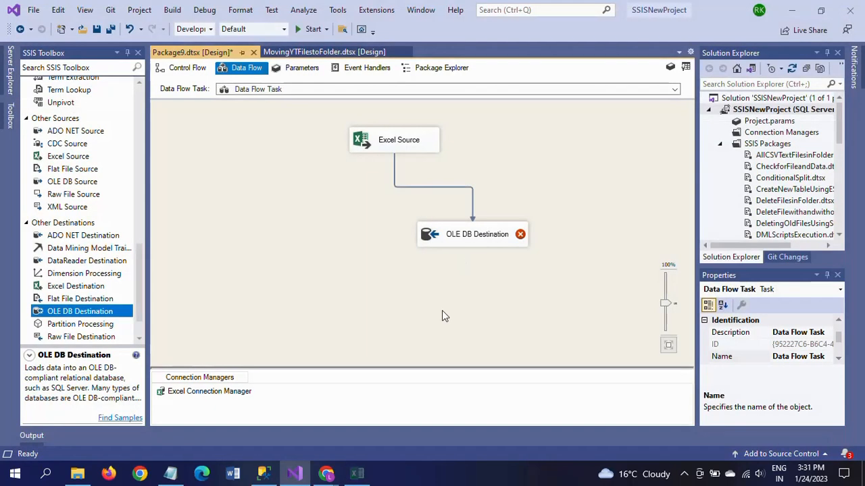
- Configure the OLE DB Destination to use the ADMIN.Sample connection and the [dbo].[Country] table
click(468, 242)
double_click(467, 237)
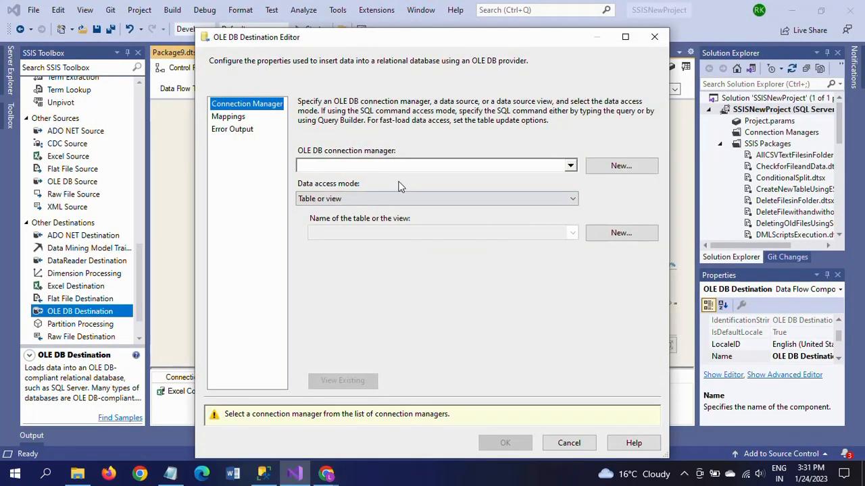
click(595, 166)
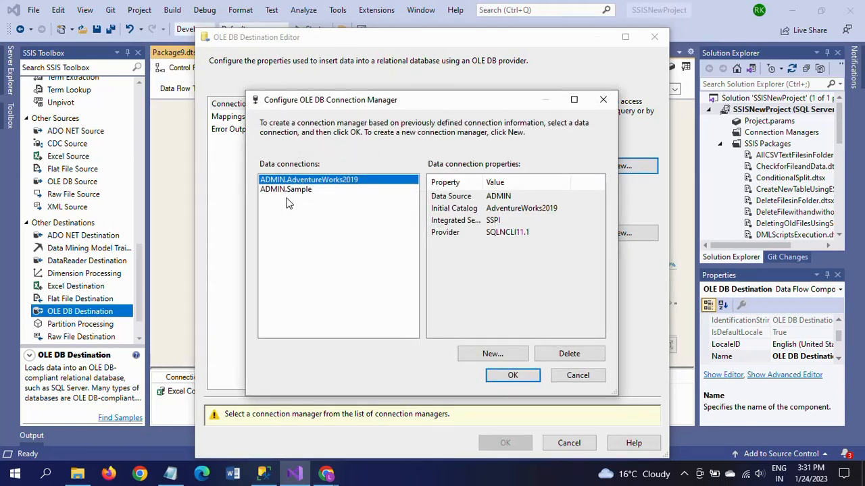
click(292, 189)
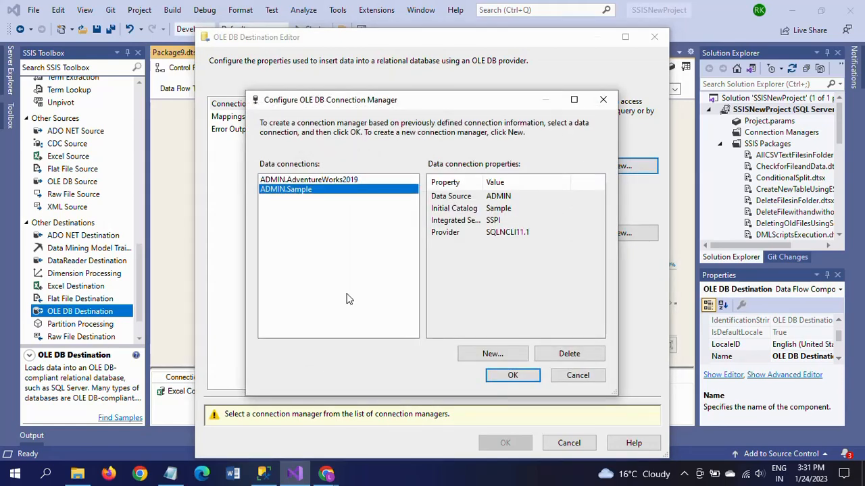
click(511, 376)
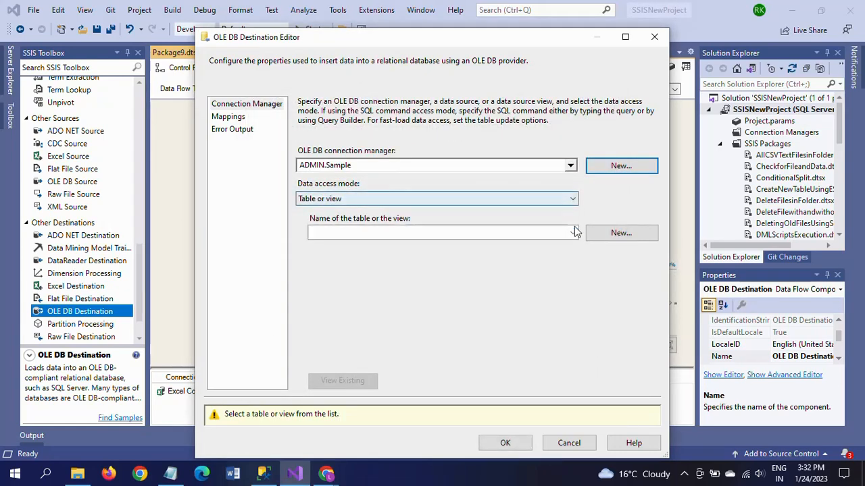
click(573, 233)
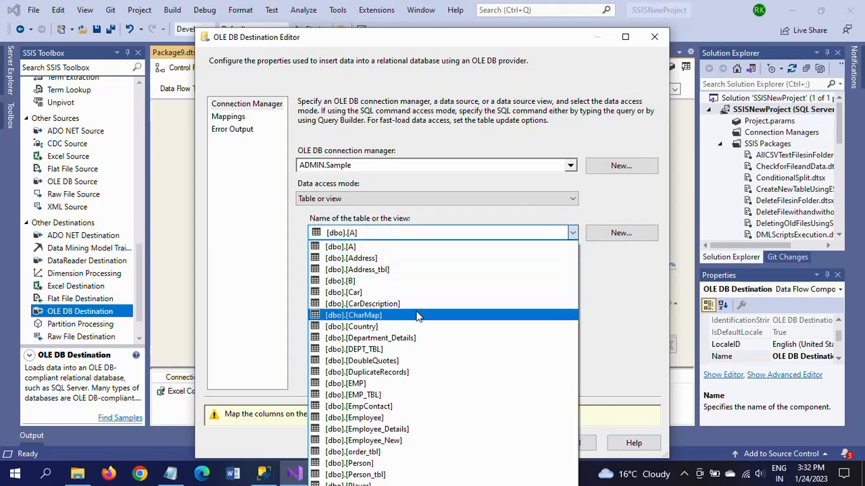
click(417, 327)
- Switch to SQL Server Management Studio, run SELECT * FROM Country, and return to the destination editor
key(alt+Tab)
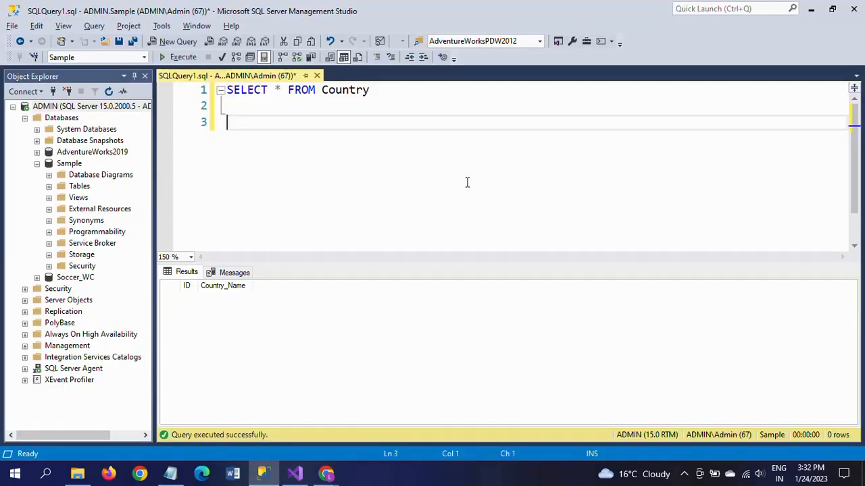
click(177, 57)
click(811, 10)
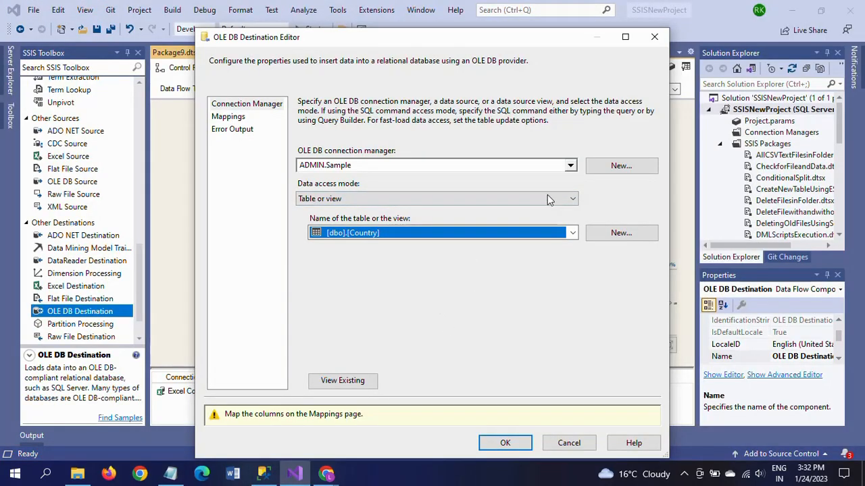
- Map the country input column to Country_Name and accept the OLE DB Destination settings
click(233, 118)
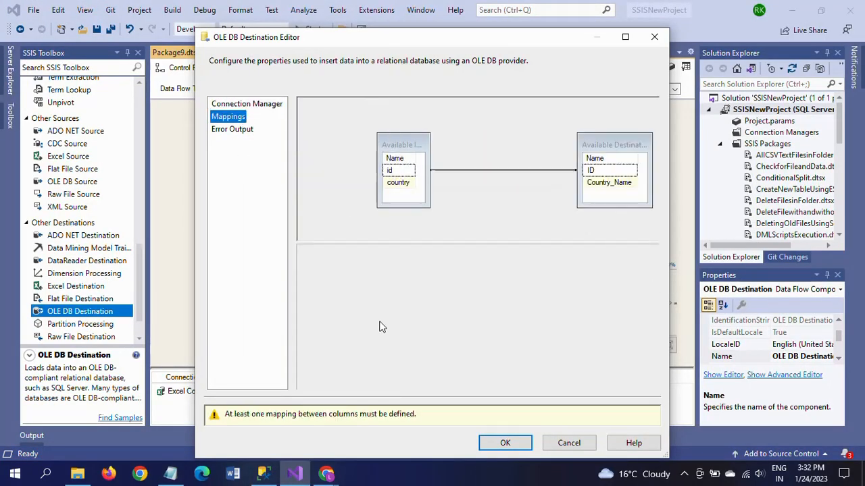
click(432, 281)
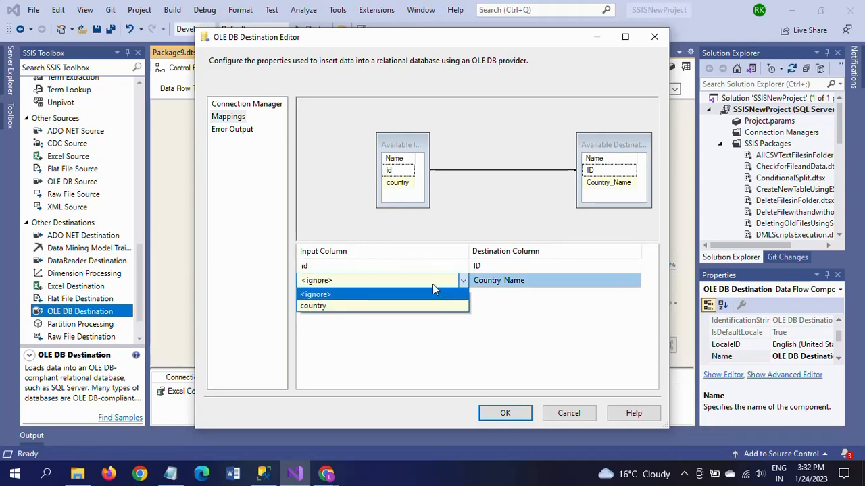
click(324, 308)
click(506, 414)
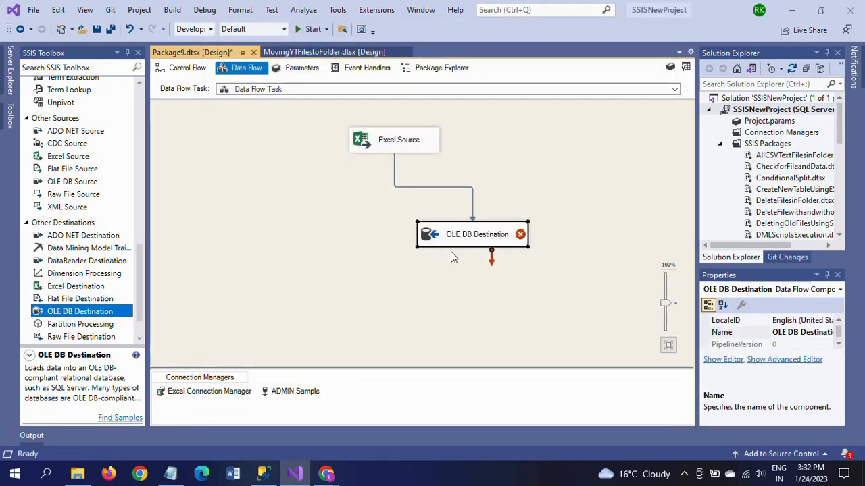
- Move the OLE DB Destination lower and closer beneath the Excel Source, and read its validation error
drag(479, 241, 425, 261)
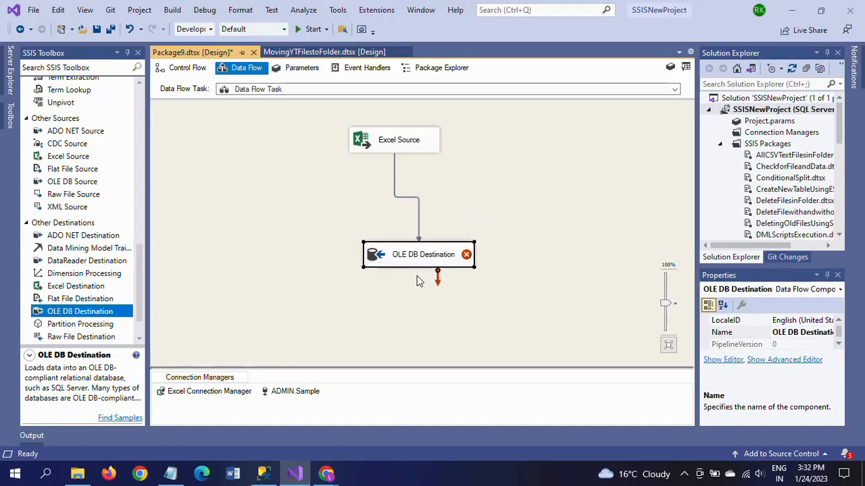
mouse_move(420, 262)
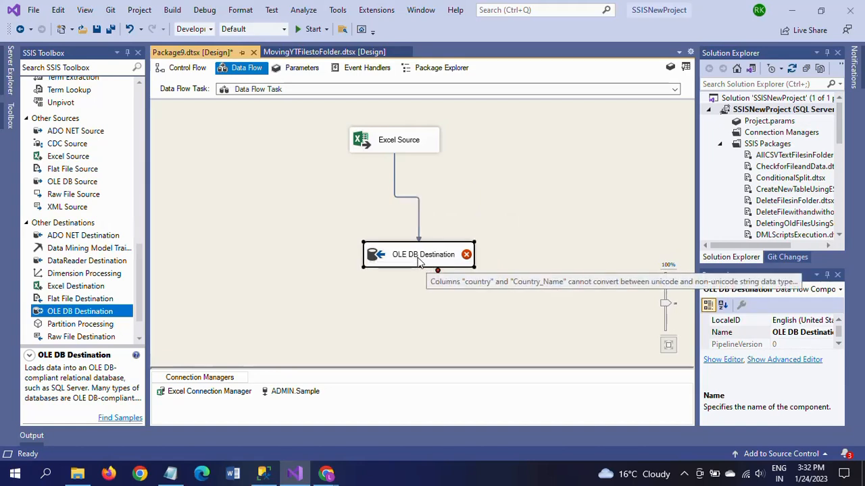
drag(423, 260, 422, 277)
- Delete the path between the Excel Source and OLE DB Destination, and add a Data Conversion transformation fed by the Excel Source
click(418, 212)
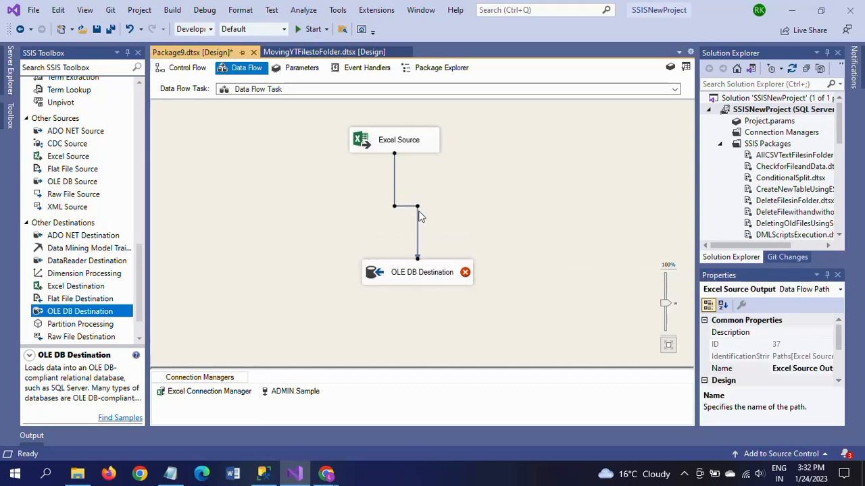
key(Delete)
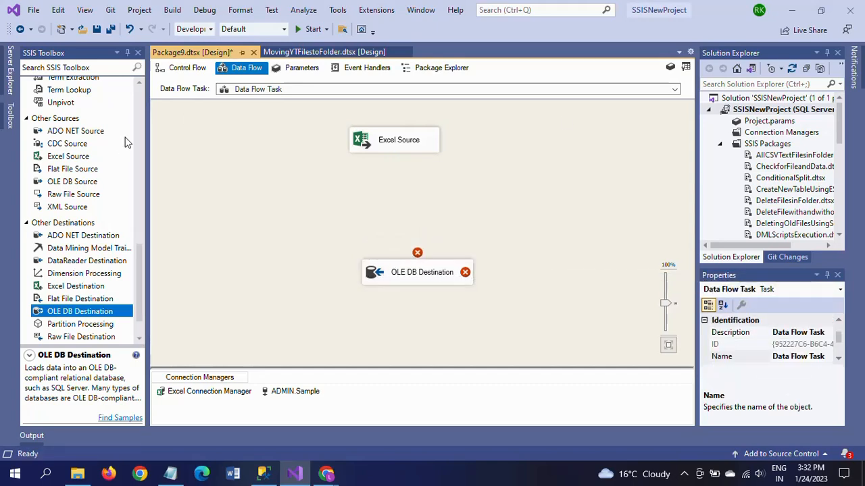
scroll(125, 142, up, 10)
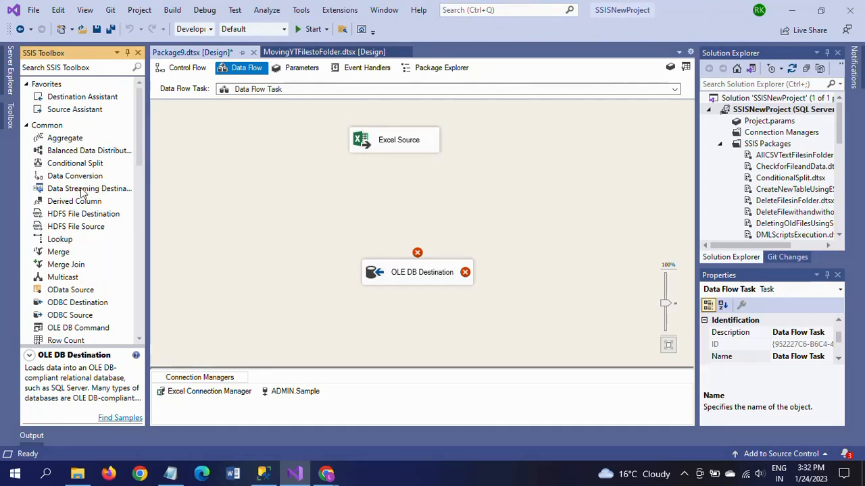
drag(75, 177, 484, 222)
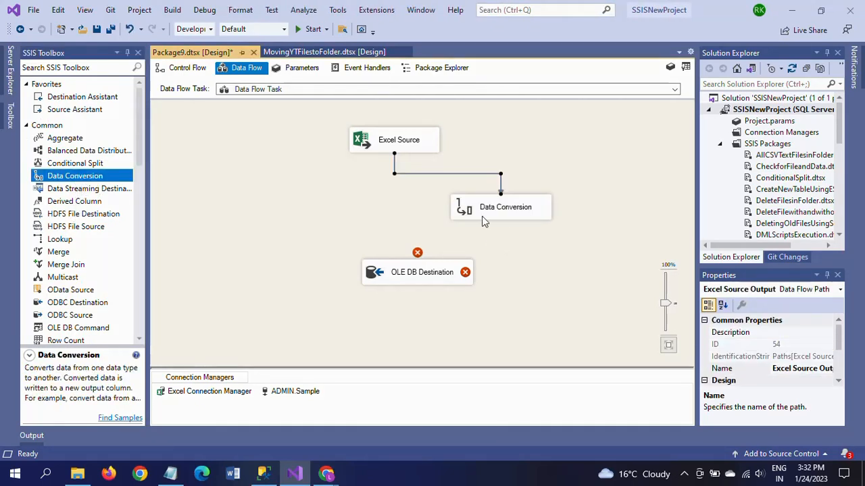
- Include all input columns in the Data Conversion and set the id column's data type to four-byte signed integer
double_click(484, 222)
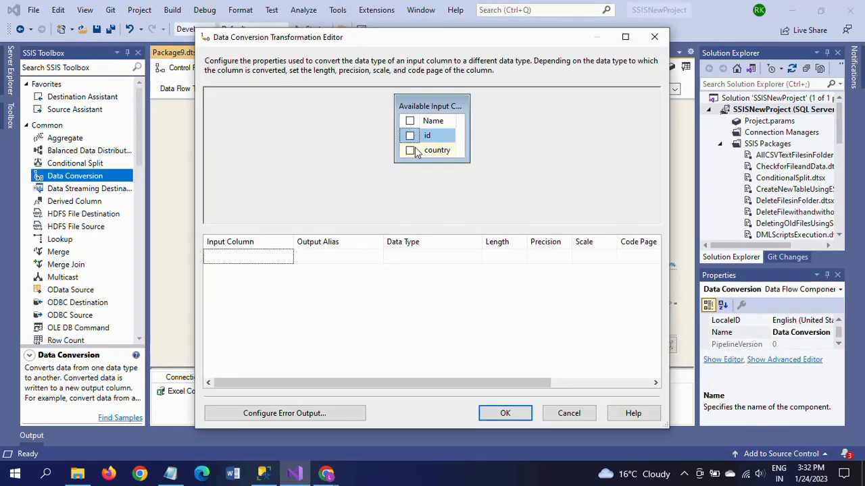
click(410, 121)
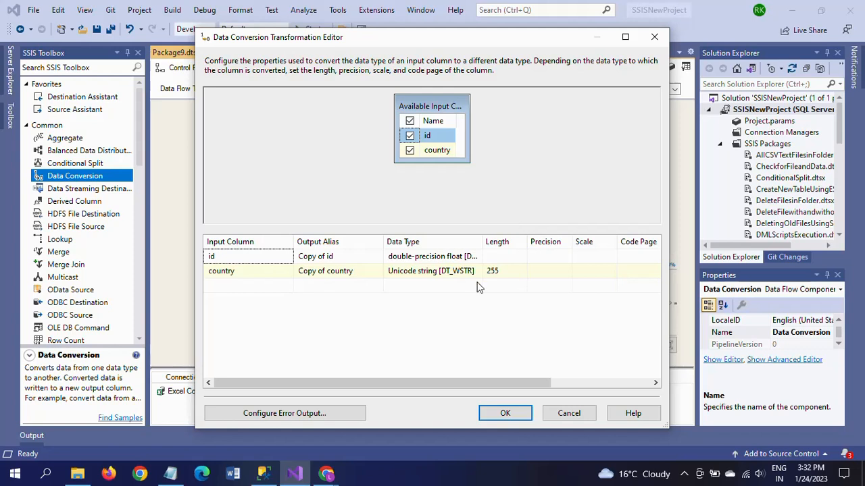
click(471, 259)
click(474, 258)
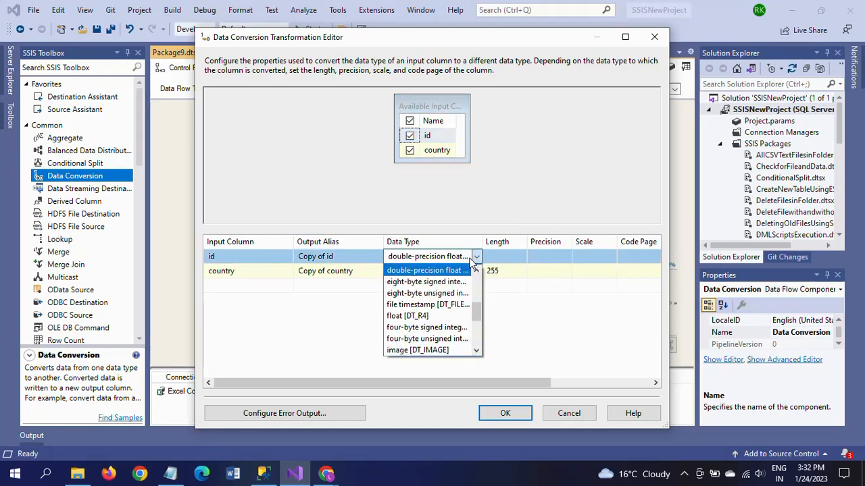
click(459, 327)
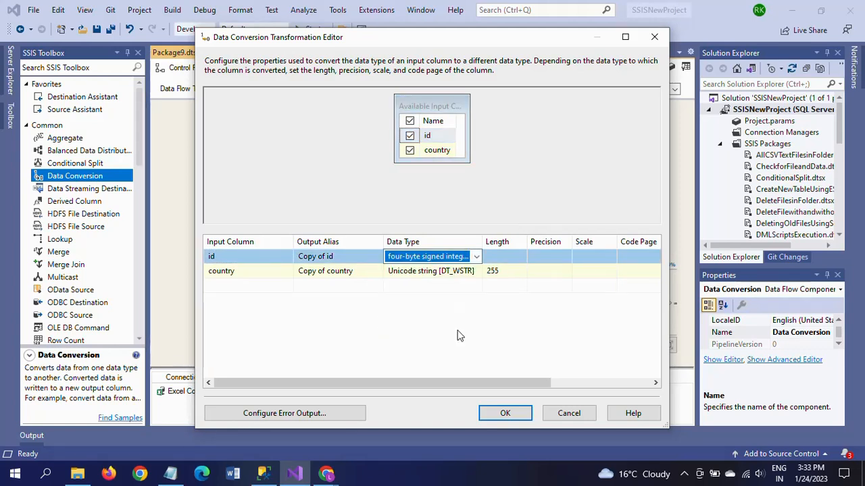
- Set the country column's conversion data type to string [DT_STR] with length 20
click(473, 272)
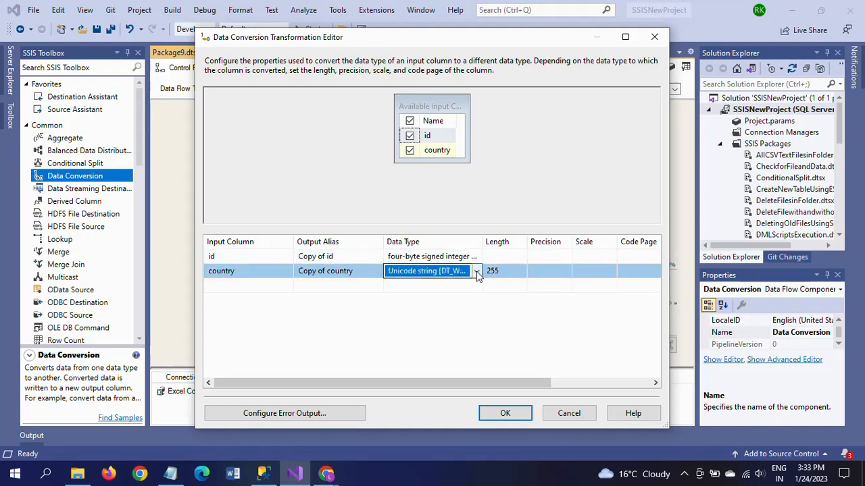
click(477, 272)
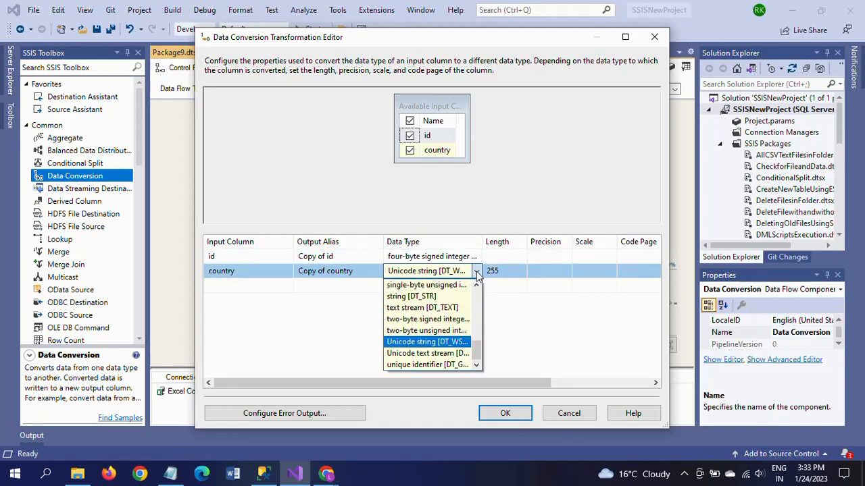
key(Up)
key(Up)
key(Up)
key(Up)
key(Return)
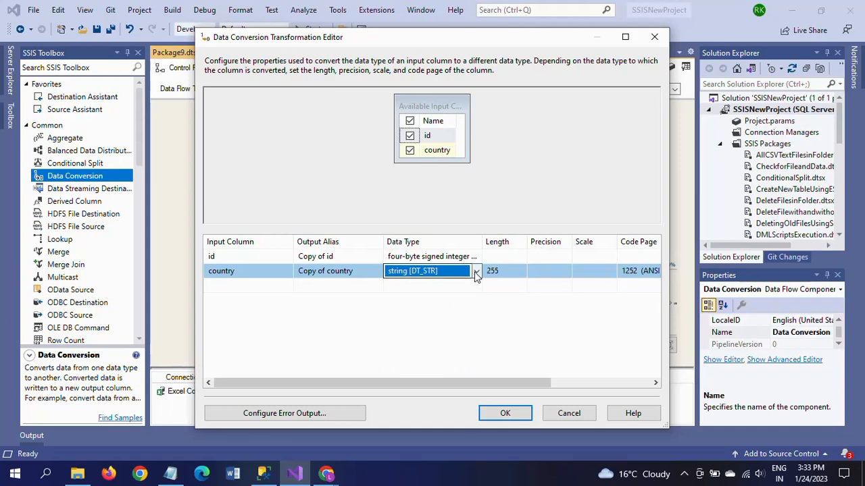
click(498, 272)
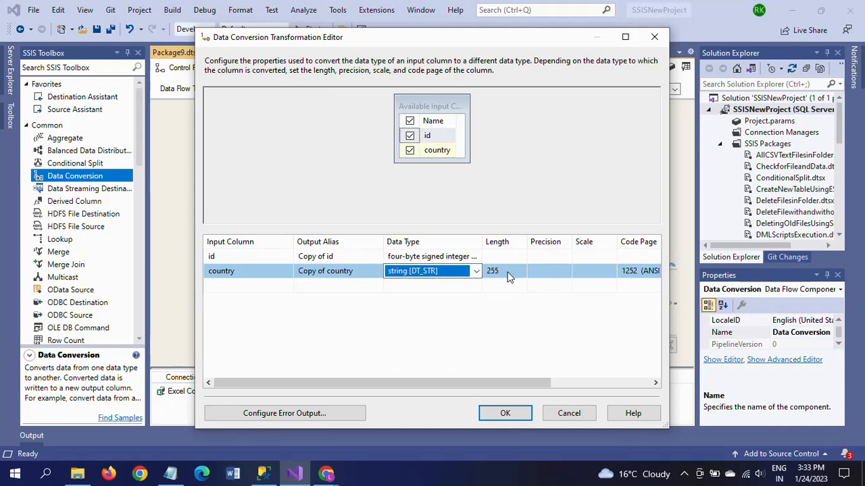
key(BackSpace)
key(BackSpace)
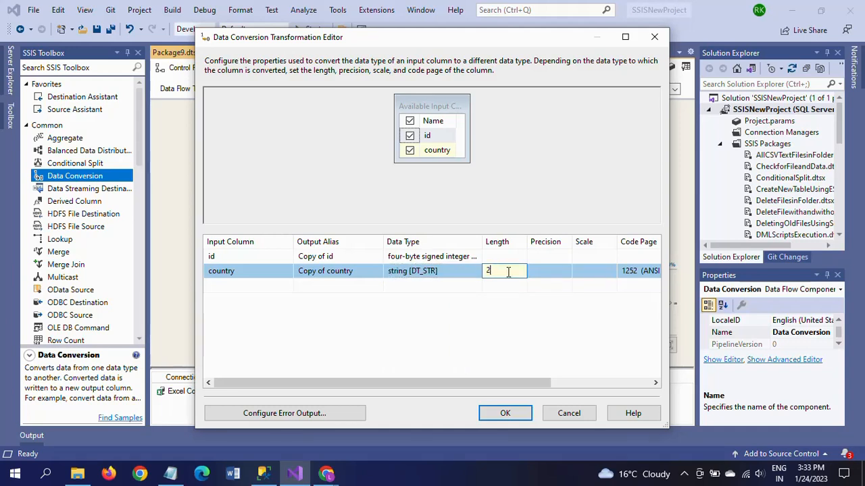
text(0)
- Check the Country table's column types and lengths in SQL Server Management Studio
click(264, 474)
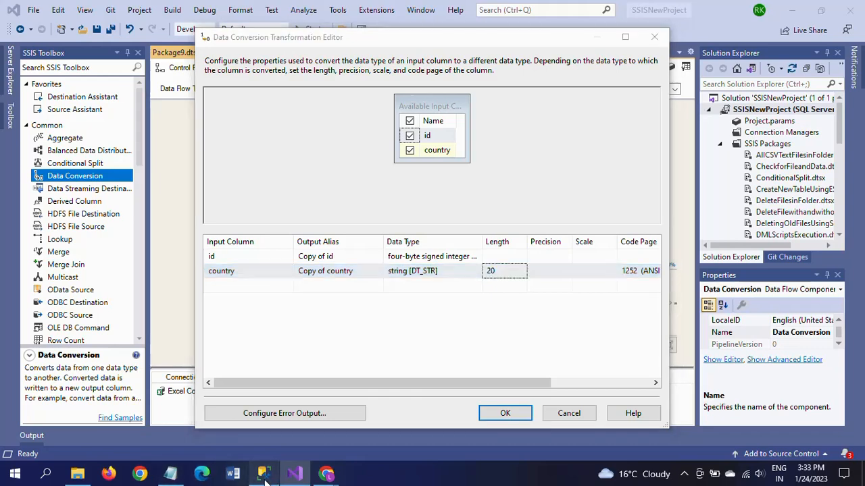
double_click(337, 91)
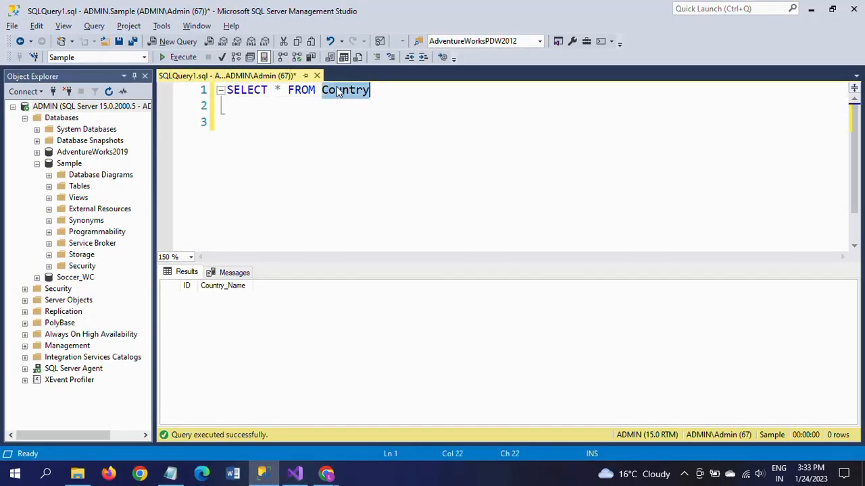
key(alt+F1)
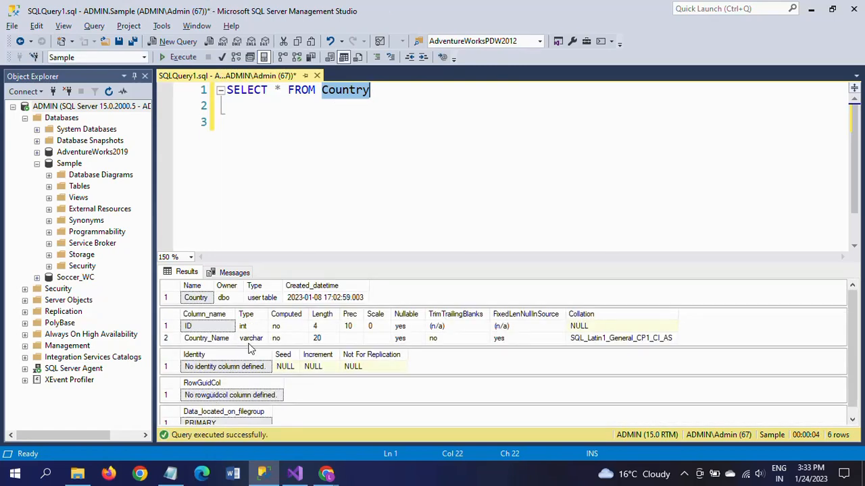
click(258, 339)
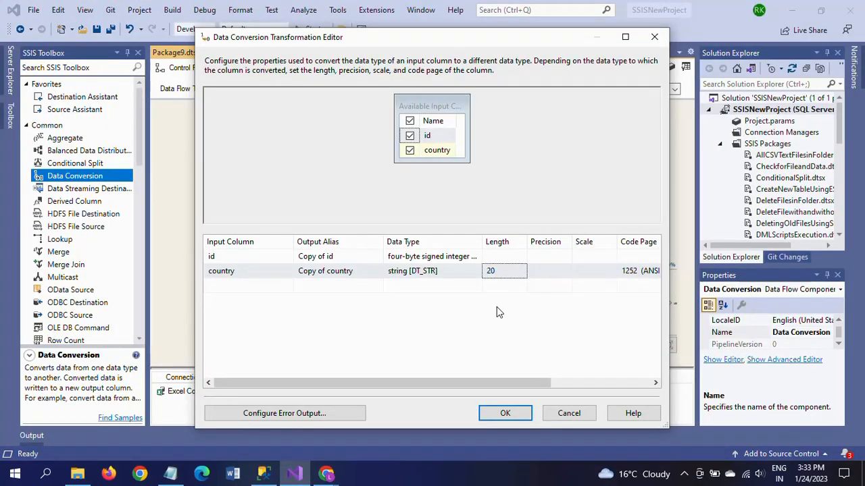
- Accept the Data Conversion settings and connect its output to the OLE DB Destination
click(505, 414)
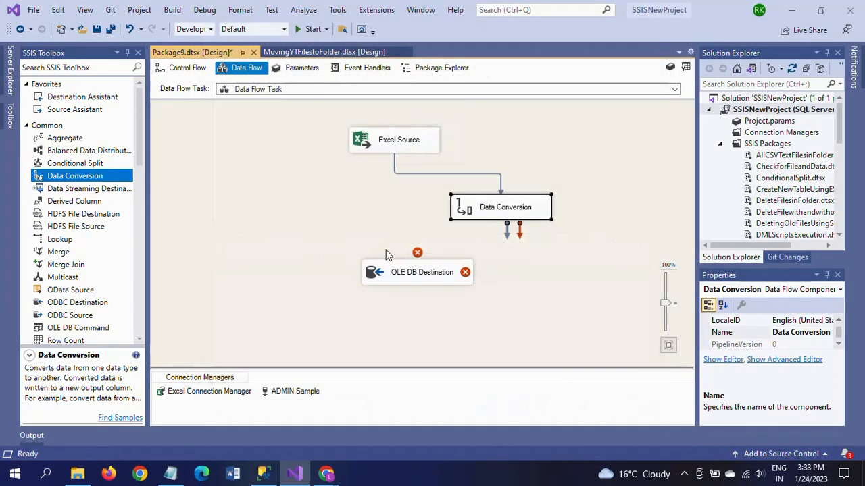
click(314, 216)
click(481, 215)
drag(507, 232, 414, 267)
click(277, 315)
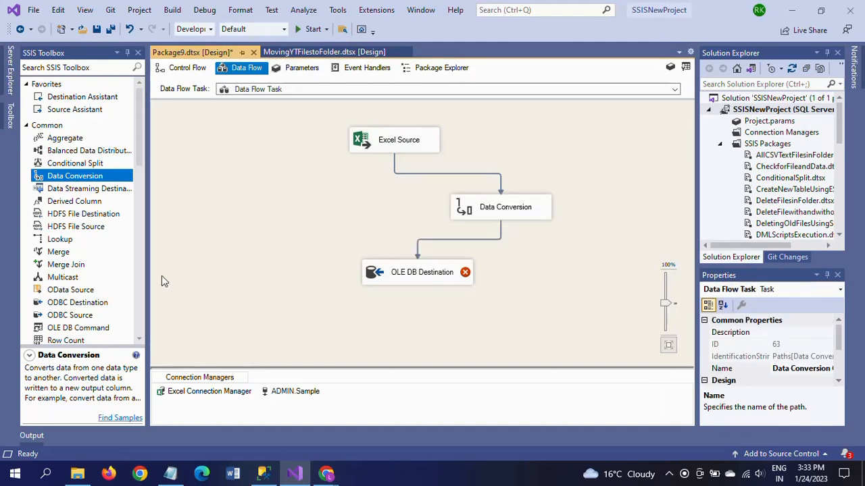
- Nudge the OLE DB Destination slightly and examine its validation error
click(420, 284)
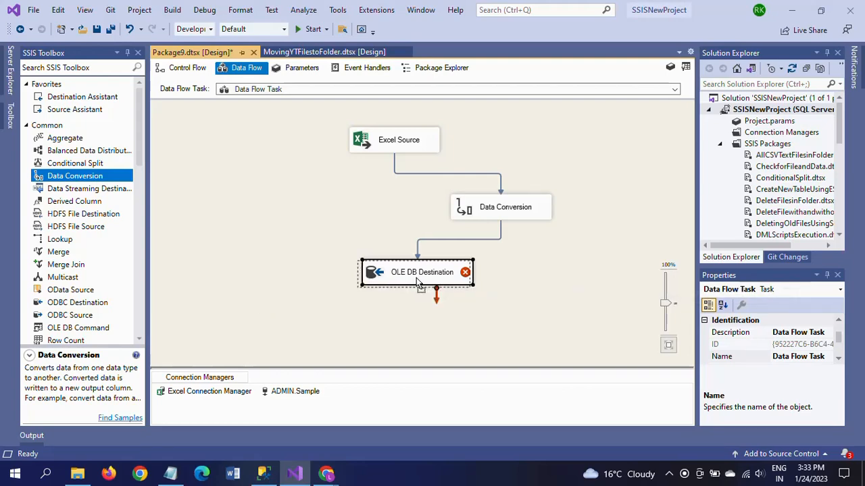
drag(420, 275, 417, 277)
click(369, 317)
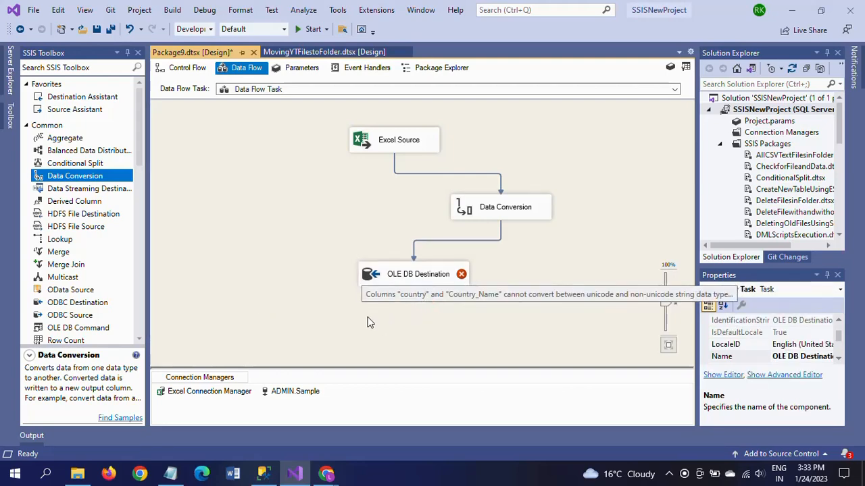
- In the OLE DB Destination's mappings, map Copy of id to ID and Copy of country to Country_Name, and accept the settings
click(425, 275)
double_click(427, 278)
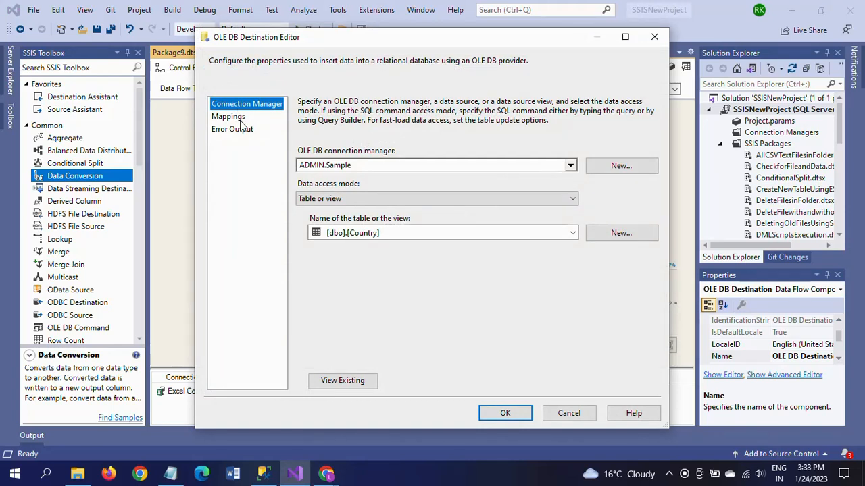
click(228, 116)
click(427, 269)
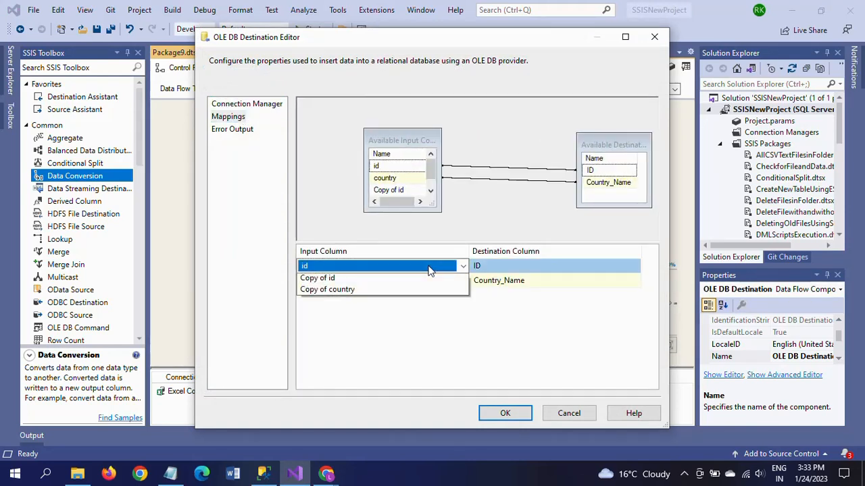
click(312, 303)
click(332, 286)
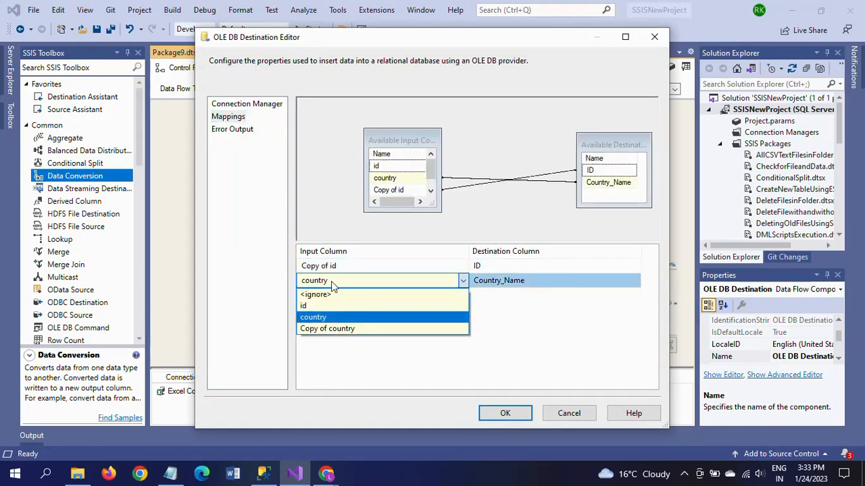
click(345, 329)
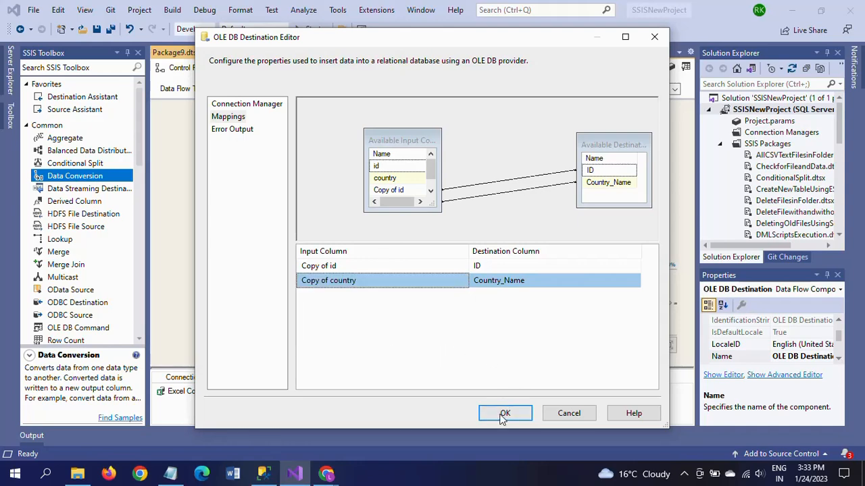
click(505, 413)
click(241, 264)
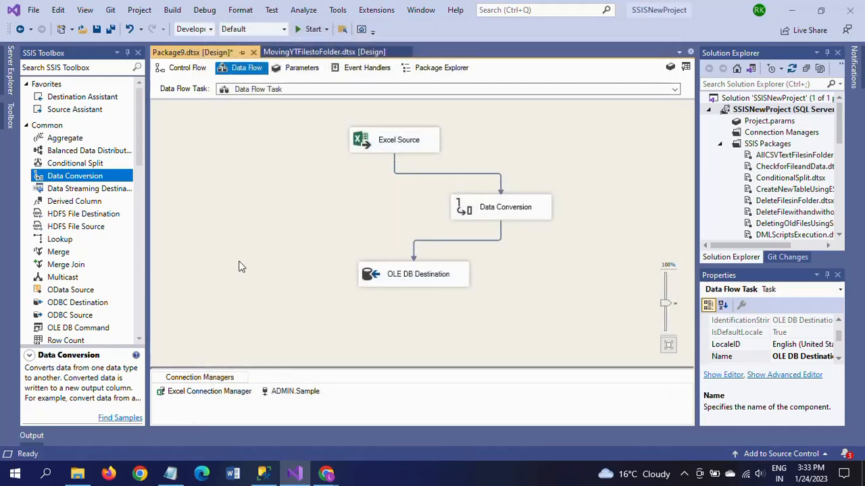
- Nudge the Excel Source slightly and review its SQL command in the editor, closing it without changes
click(397, 153)
drag(395, 149, 390, 151)
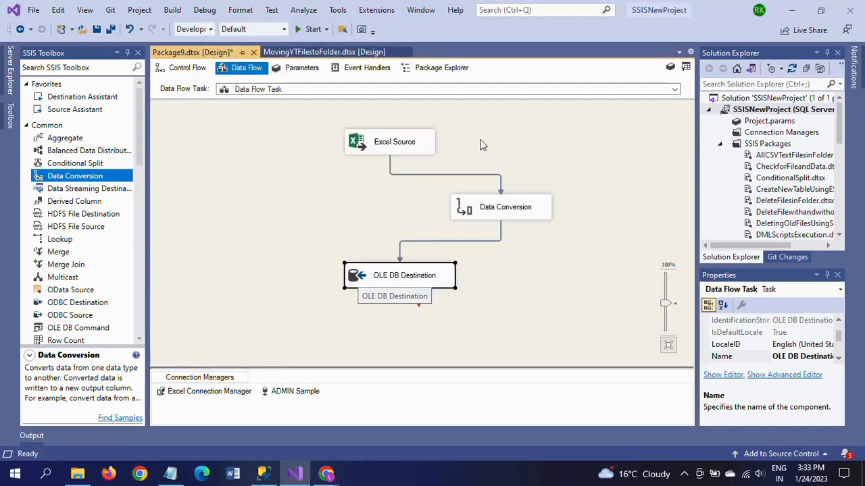
click(479, 141)
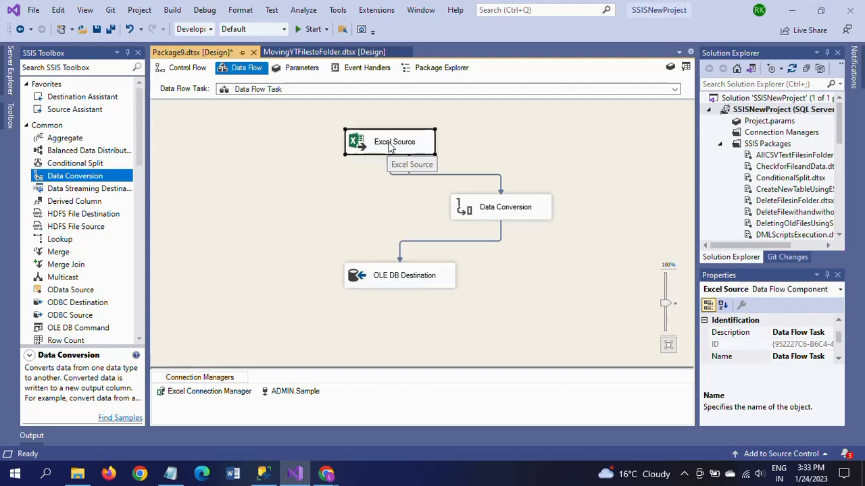
click(389, 148)
double_click(389, 149)
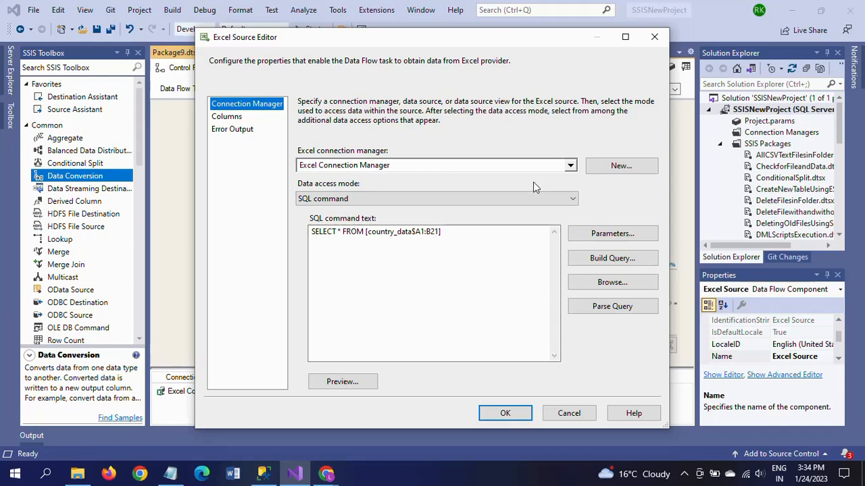
click(654, 36)
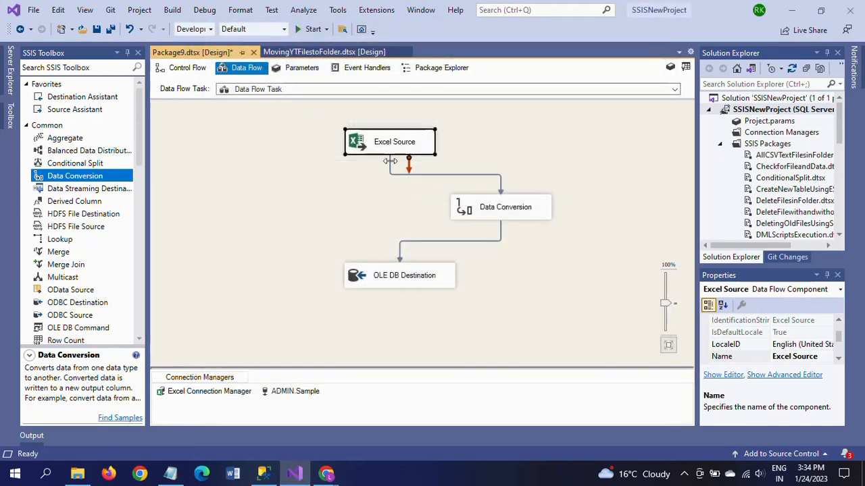
- Shift the Excel Source and the OLE DB Destination slightly on the data flow canvas
drag(389, 150, 378, 152)
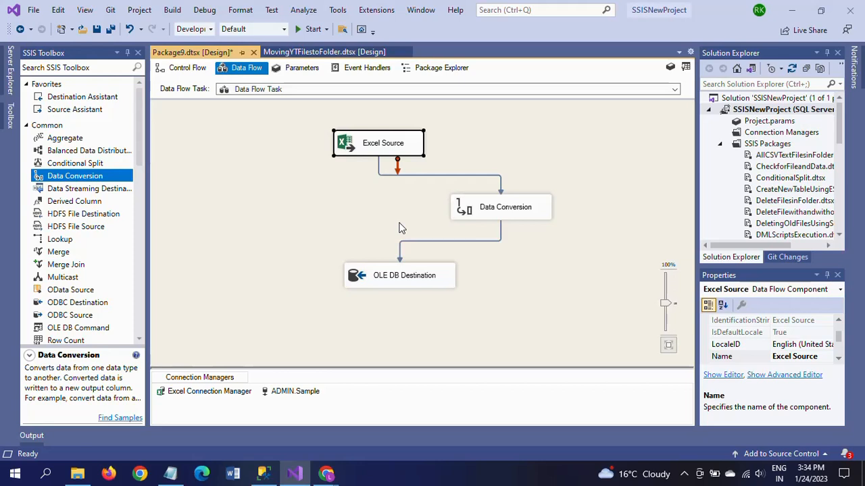
click(344, 228)
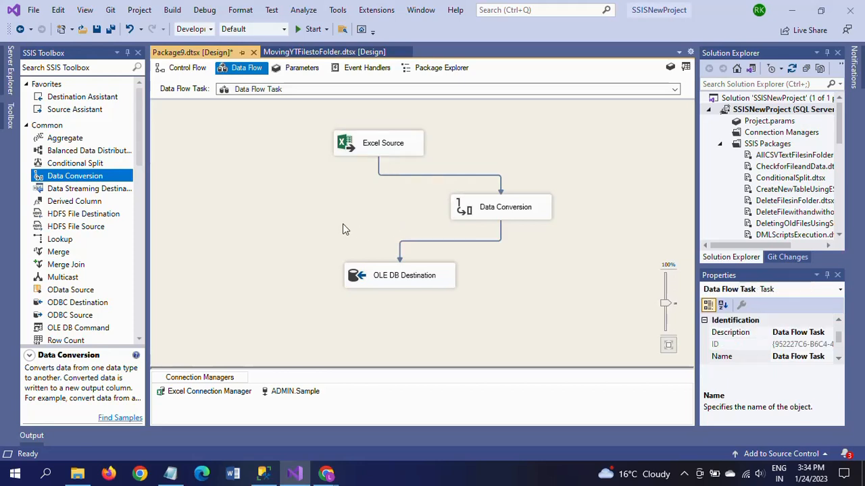
click(387, 279)
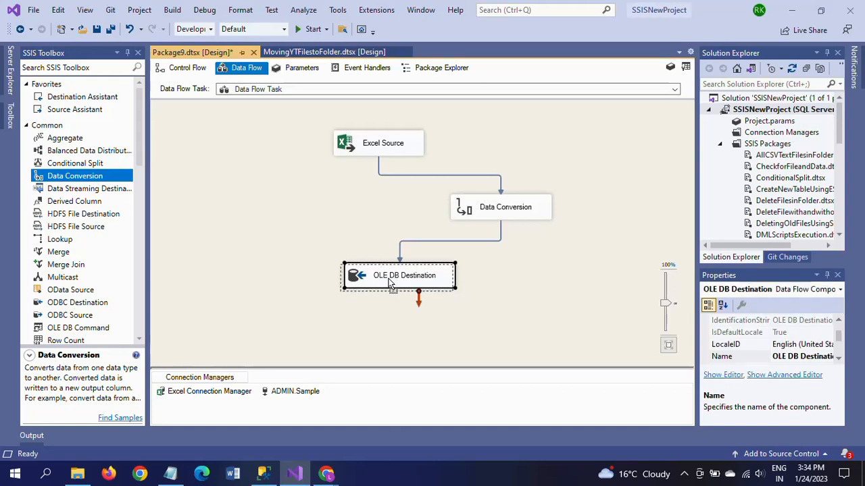
drag(388, 281, 388, 282)
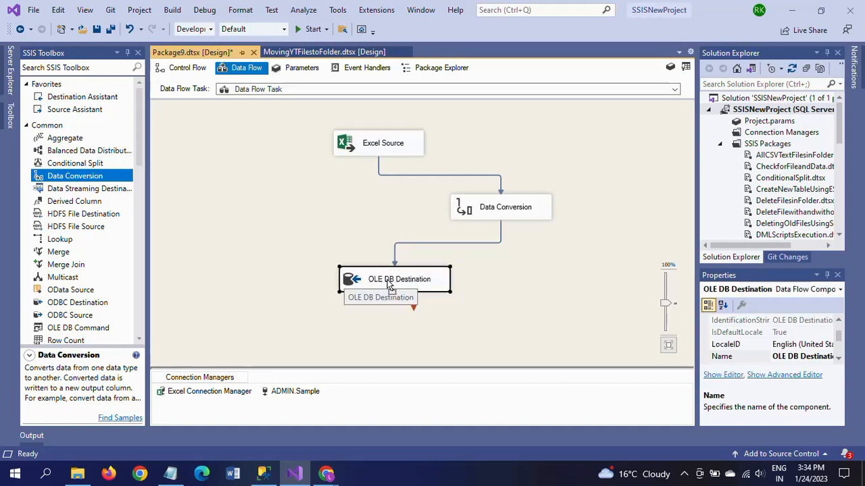
click(261, 178)
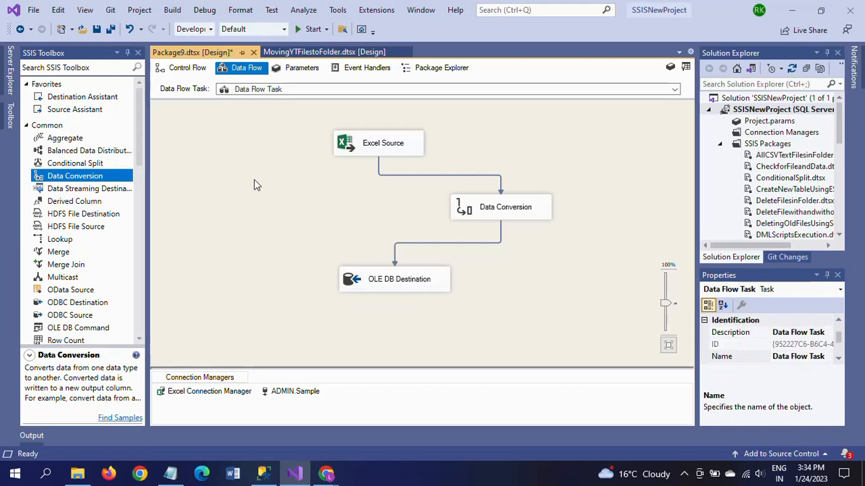
- Switch to SQL Server Management Studio and run SELECT * FROM Country to inspect the table's contents
click(263, 475)
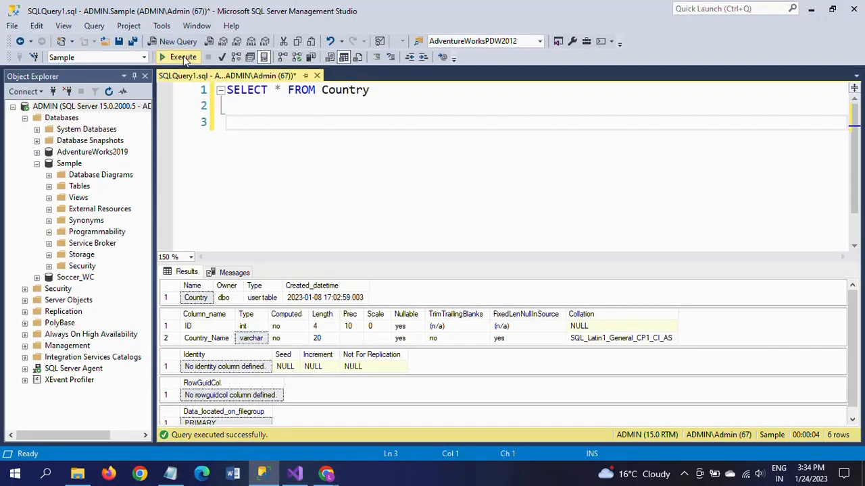
click(183, 58)
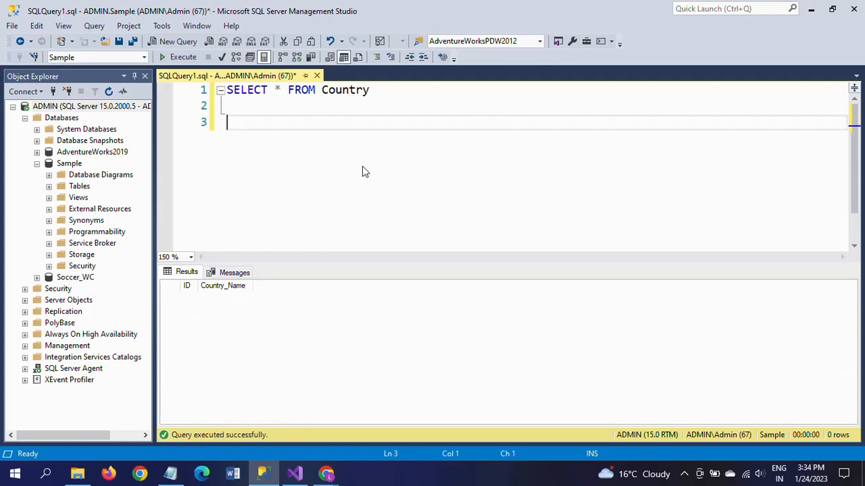
- Switch back to Visual Studio, run Package9 and stop debugging once the execution is complete
key(alt+Tab)
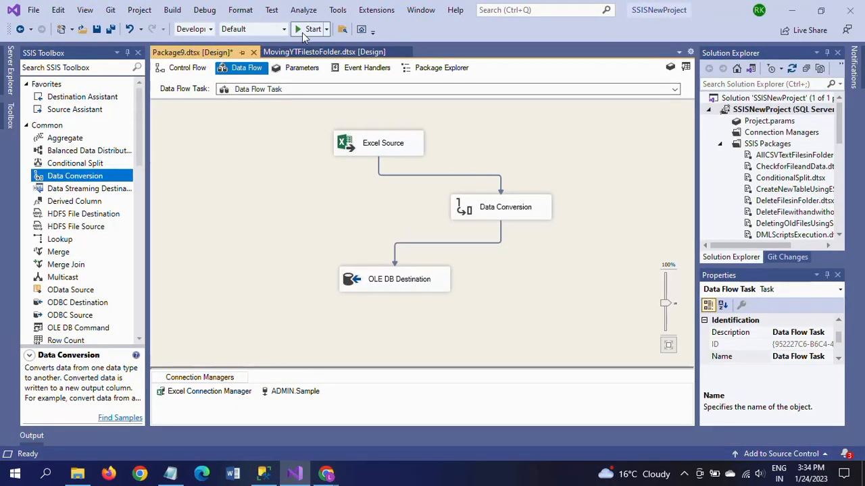
click(303, 31)
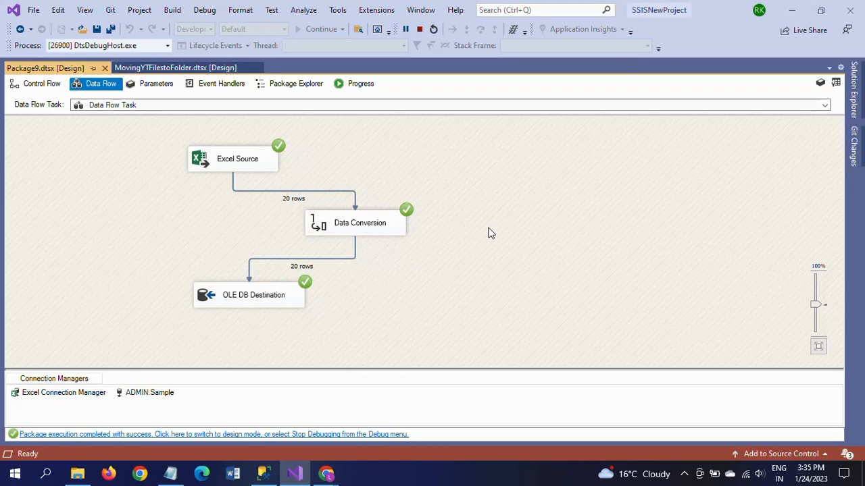
click(419, 29)
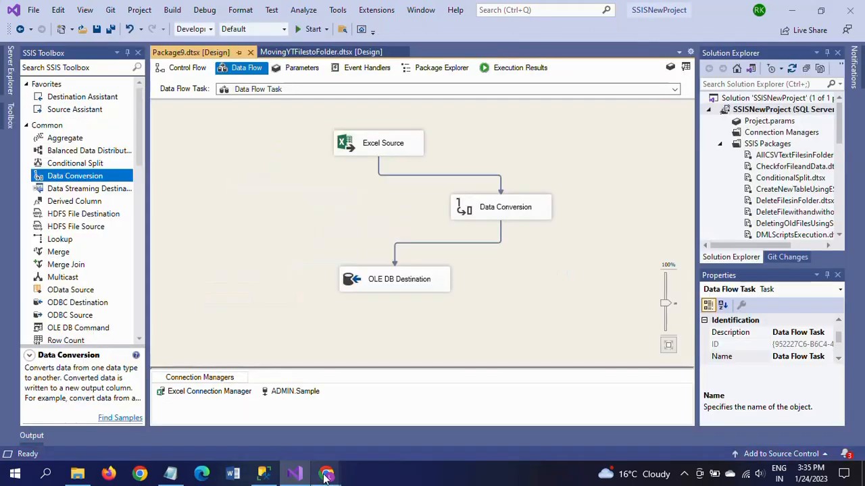
- Rerun the Country query in SQL Server Management Studio and check the loaded rows from first to last
click(263, 474)
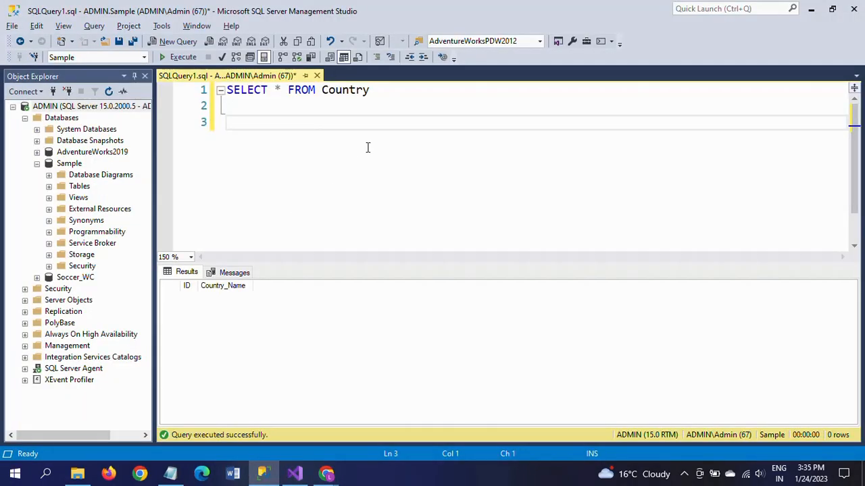
click(178, 58)
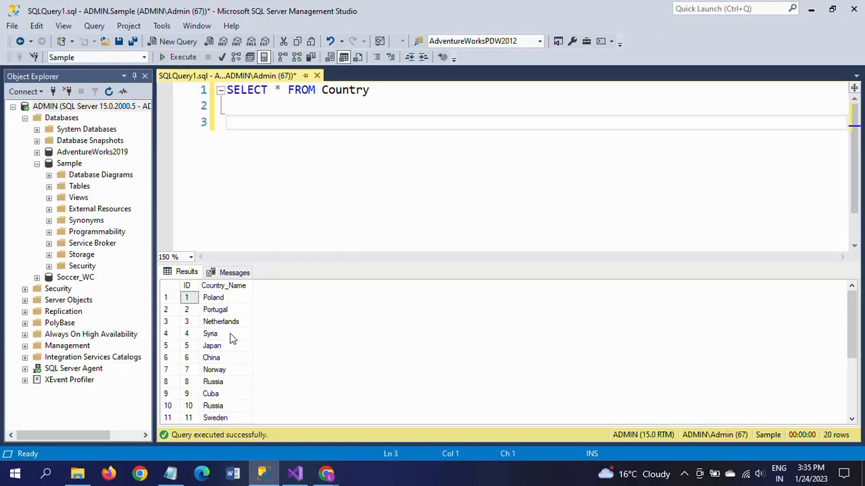
click(189, 346)
scroll(233, 348, down, 3)
scroll(232, 349, up, 3)
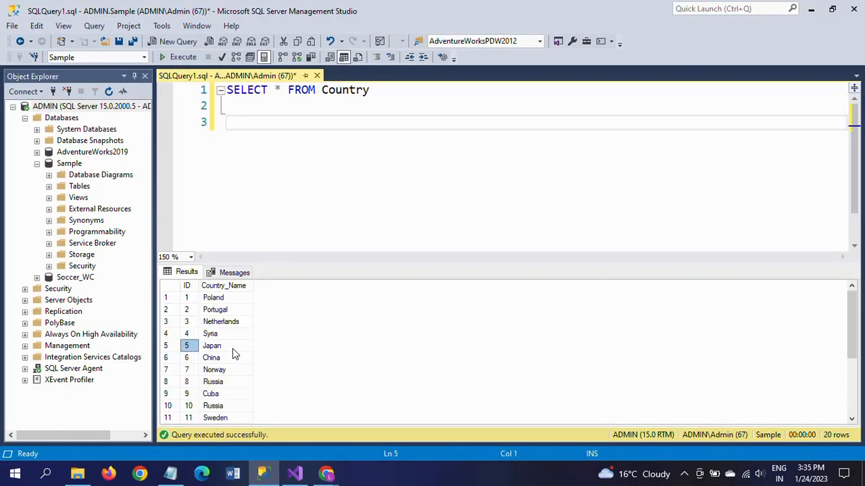
click(215, 300)
scroll(234, 380, down, 3)
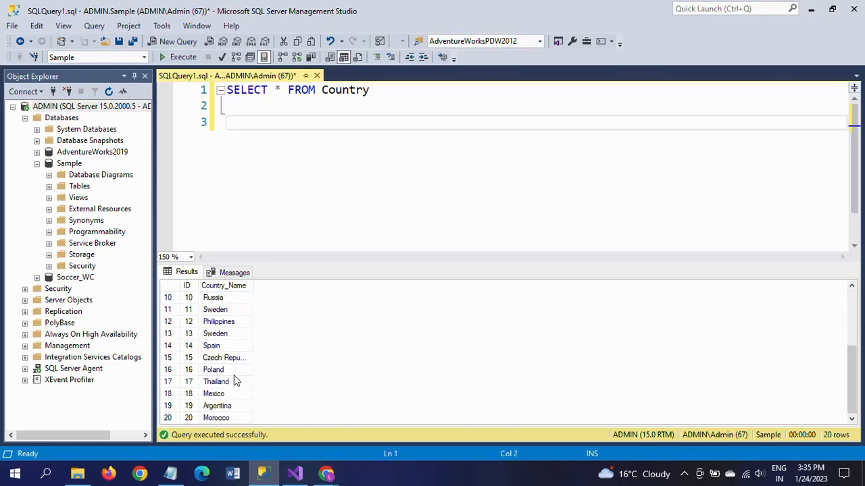
click(228, 418)
- Return to Visual Studio and nudge the Excel Source and OLE DB Destination slightly in the data flow layout
key(alt+Tab)
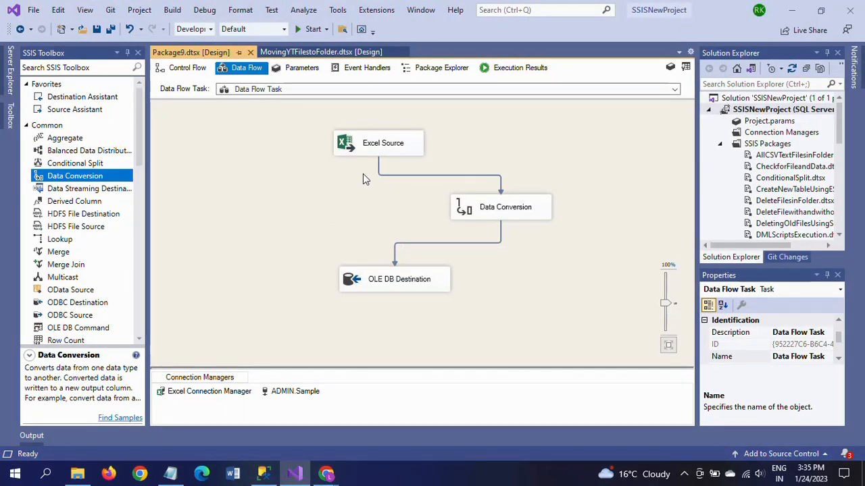
drag(383, 147, 379, 150)
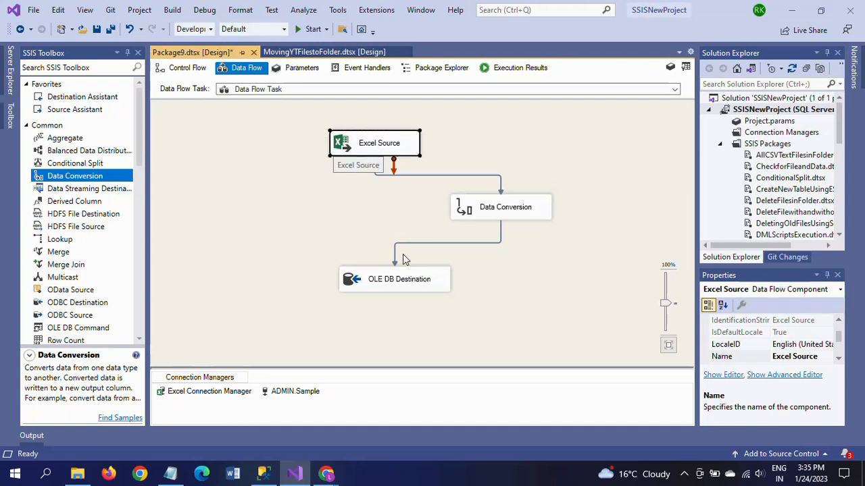
drag(396, 292, 390, 283)
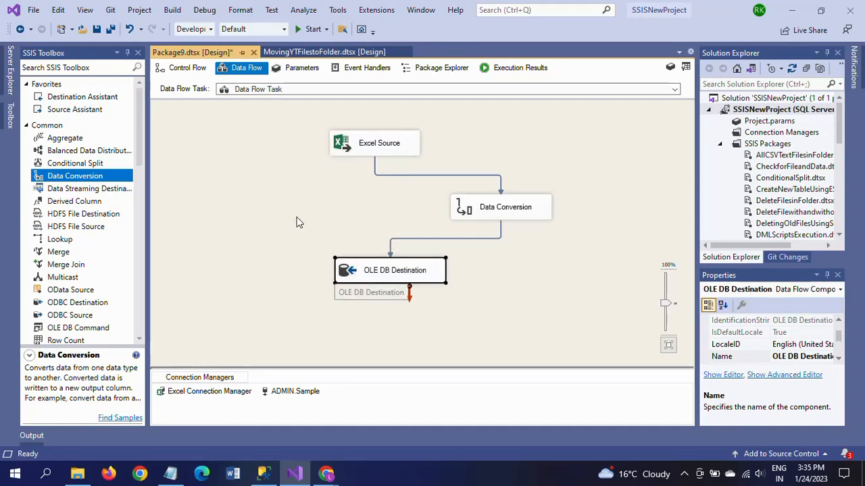
click(287, 220)
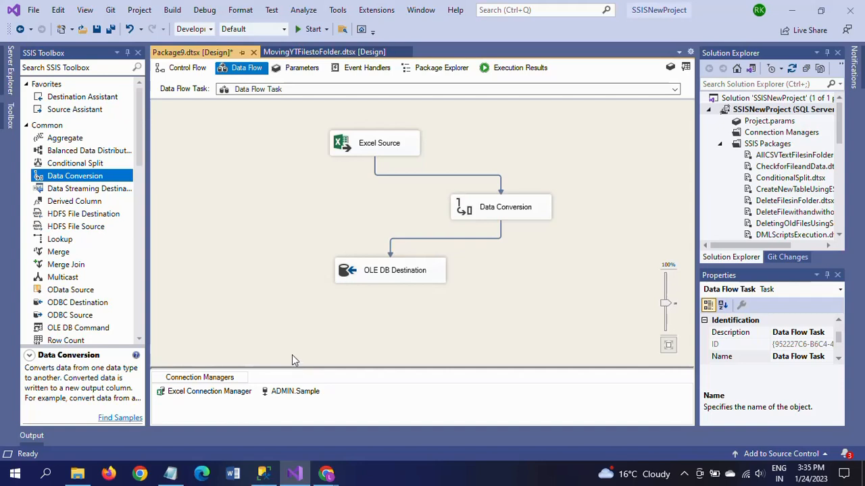
- Review the Excel Source's SQL command with the A1:B21 range once more and close the editor without changes
double_click(365, 148)
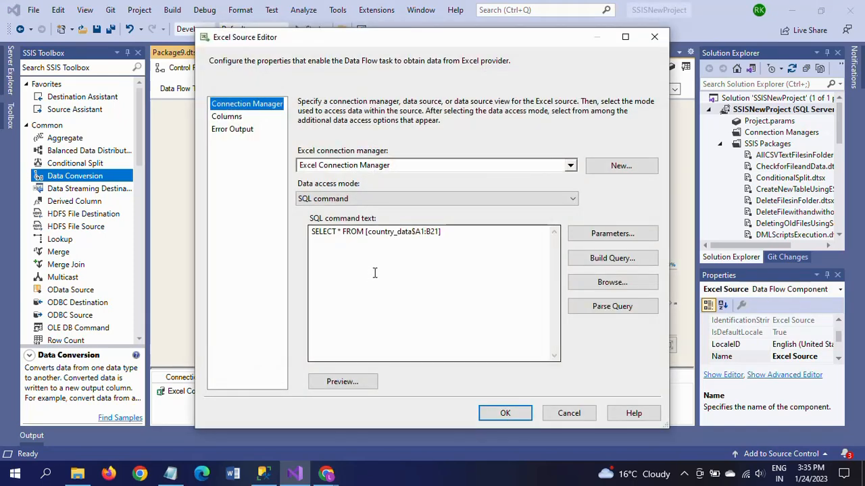
click(655, 38)
click(267, 203)
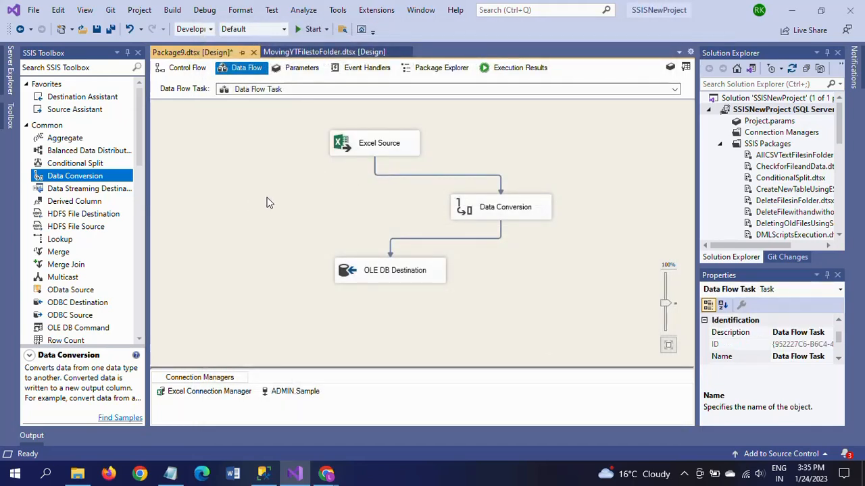